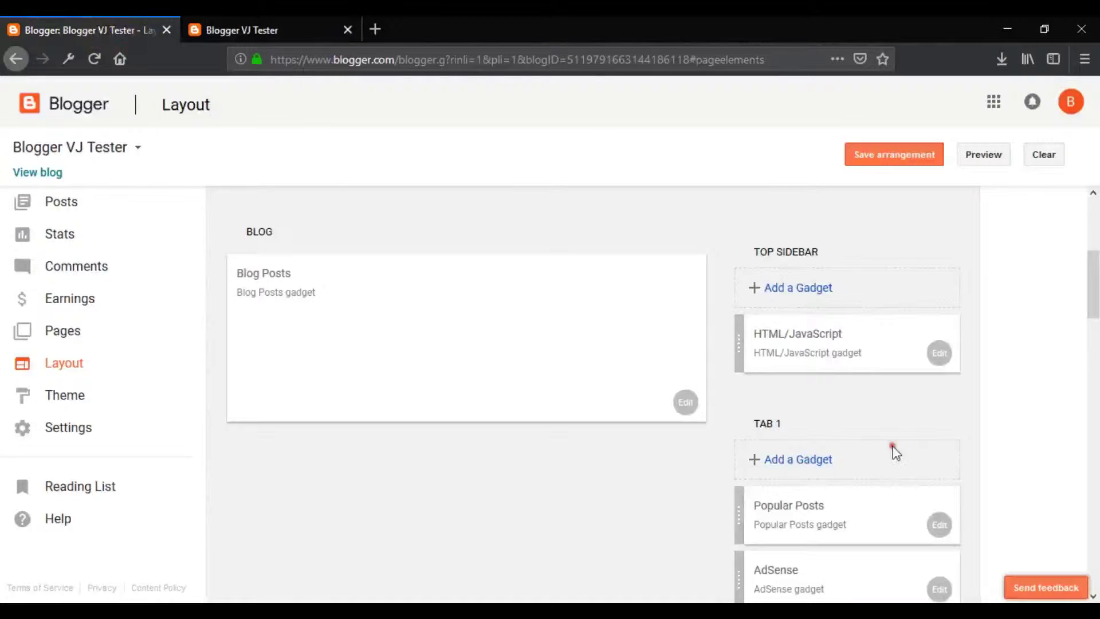
# Start adding a Blog's stats gadget to the Top Sidebar section
pyautogui.click(821, 288)
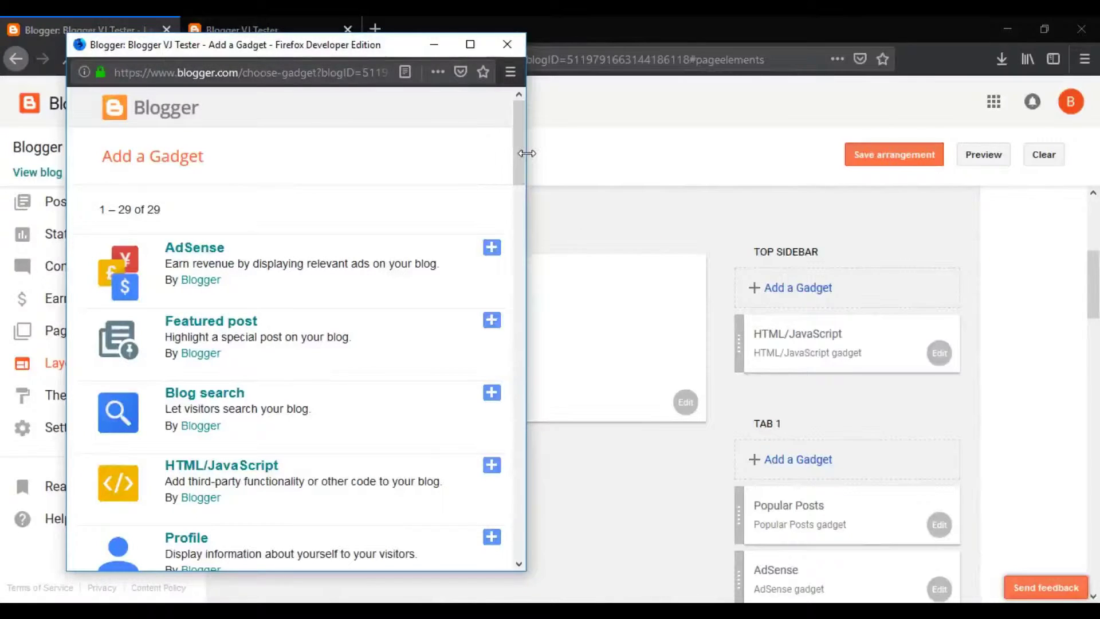
pyautogui.moveTo(517, 154); pyautogui.dragTo(516, 339)
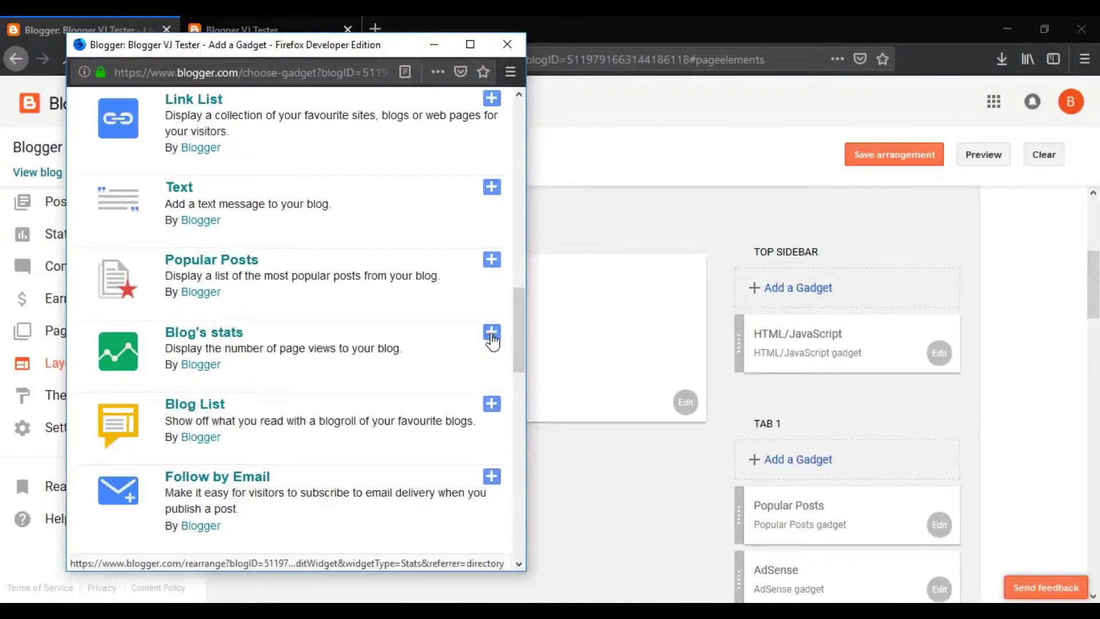
pyautogui.click(253, 335)
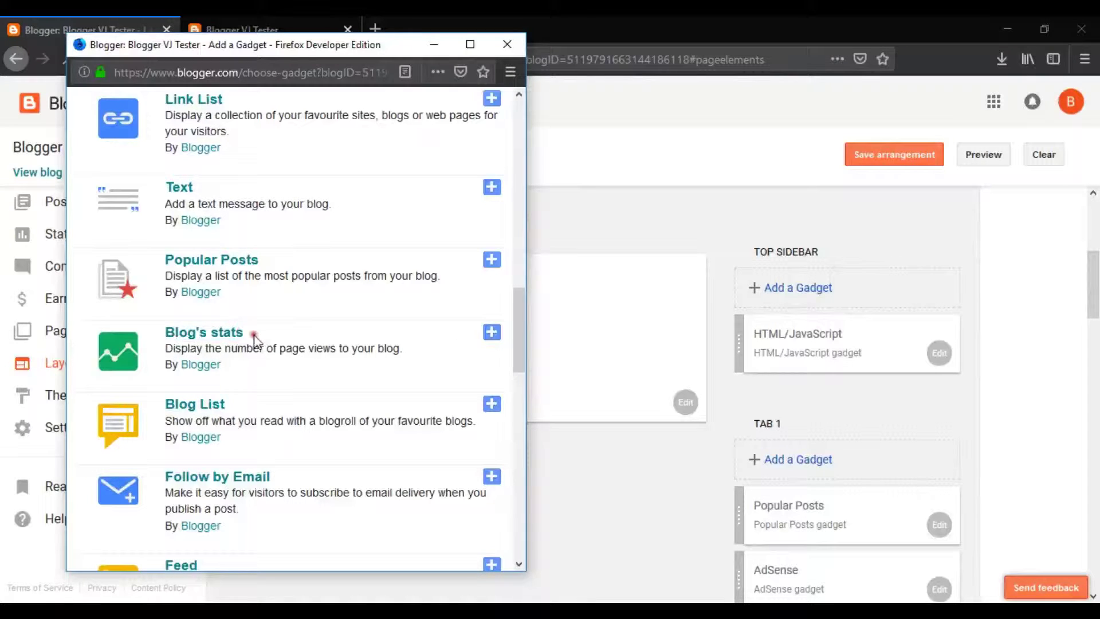
pyautogui.click(494, 338)
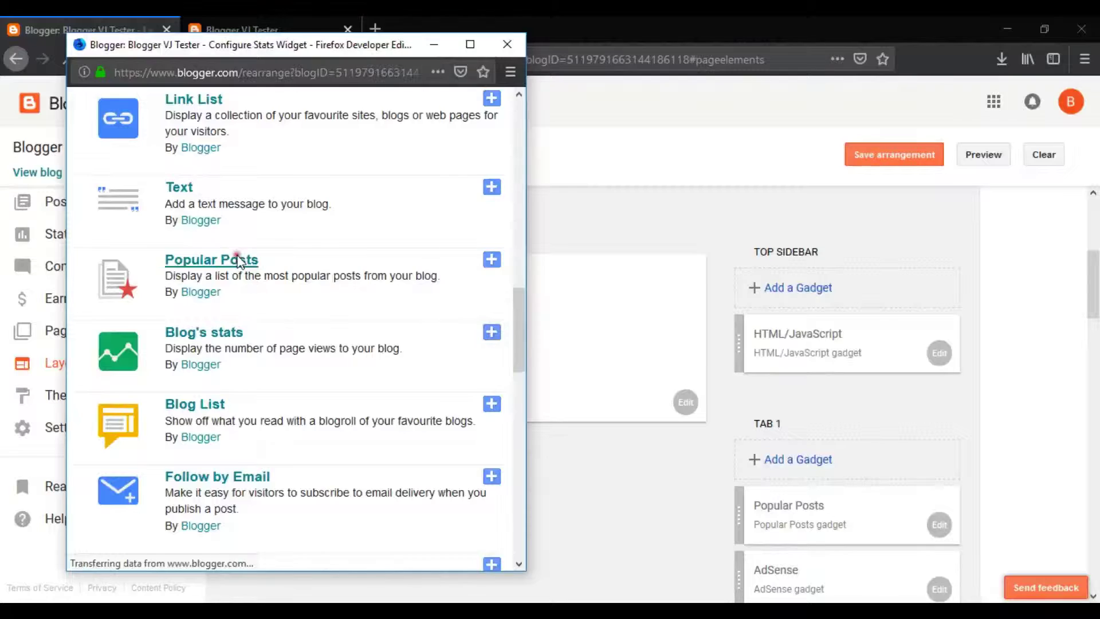
pyautogui.scroll(-1, 519, 317)
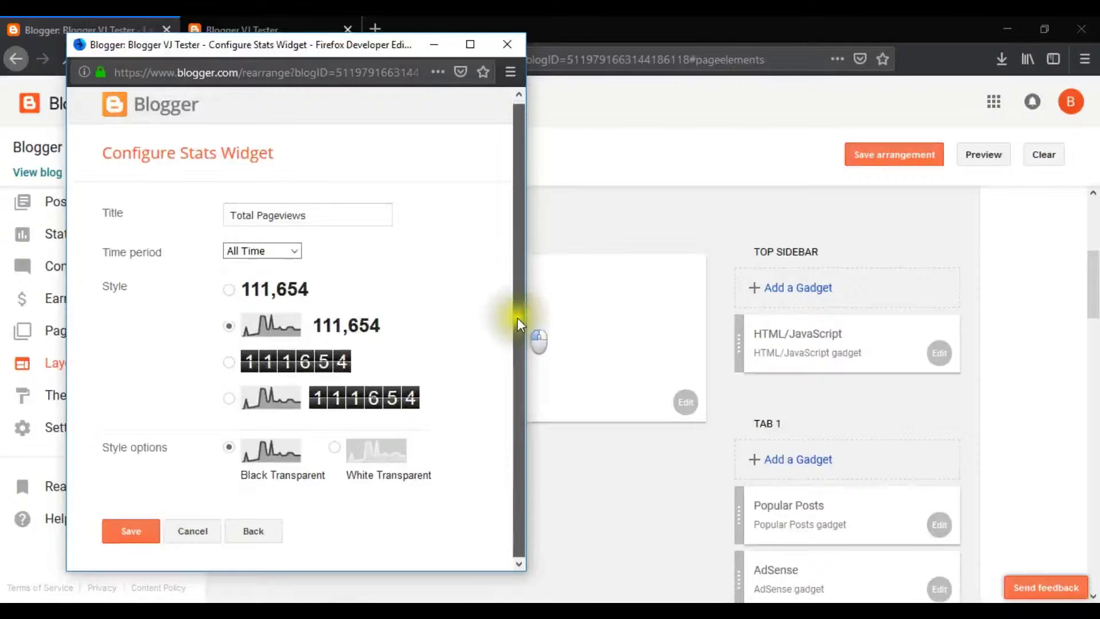
# Set the stats gadget's time period to Last 30 days, choose the black digit counter style without a graph, and save the gadget
pyautogui.click(295, 250)
pyautogui.click(301, 251)
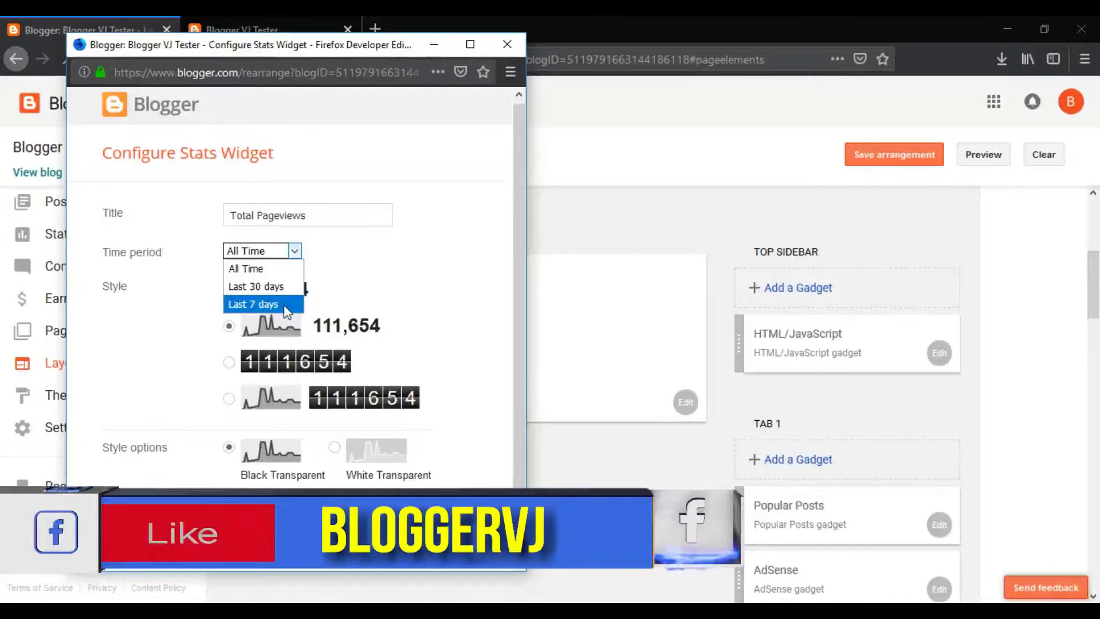
pyautogui.click(285, 286)
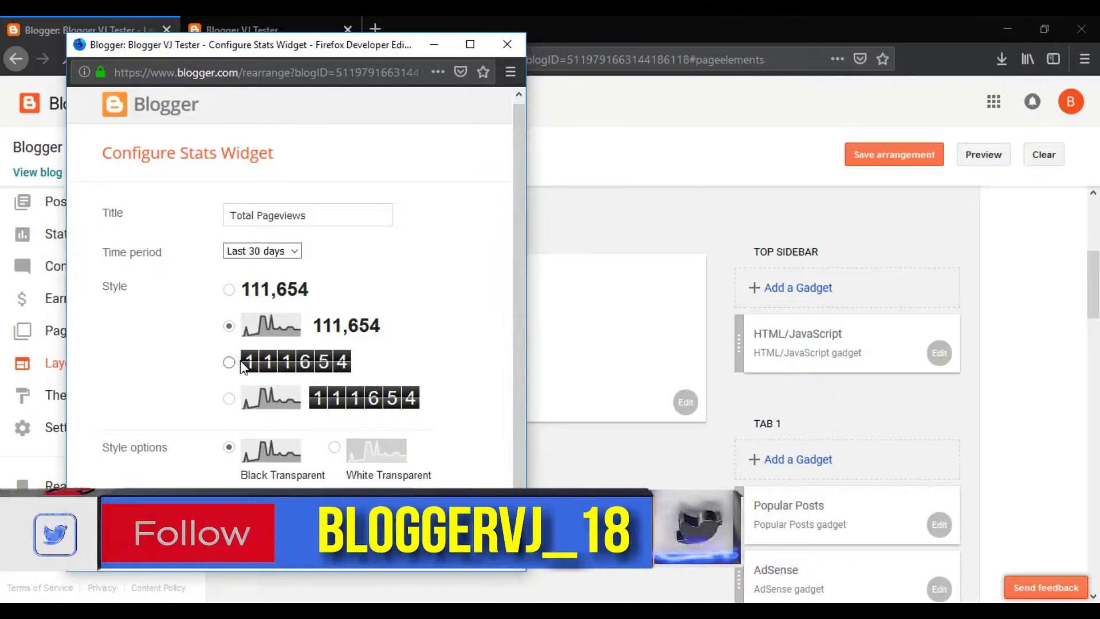
pyautogui.moveTo(260, 46); pyautogui.dragTo(373, 49)
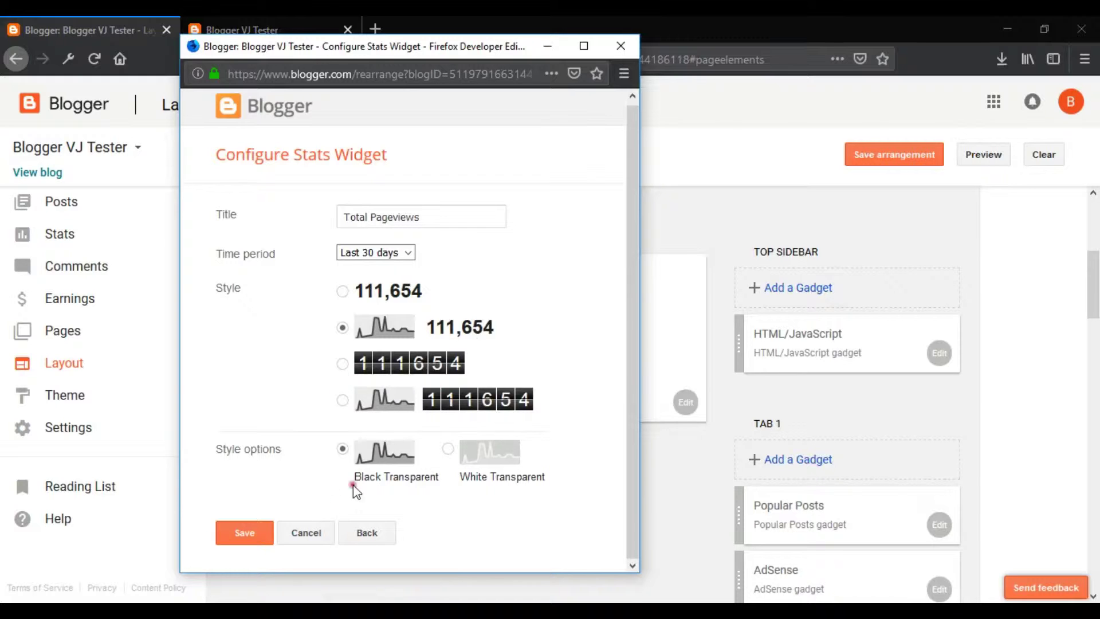
pyautogui.click(344, 364)
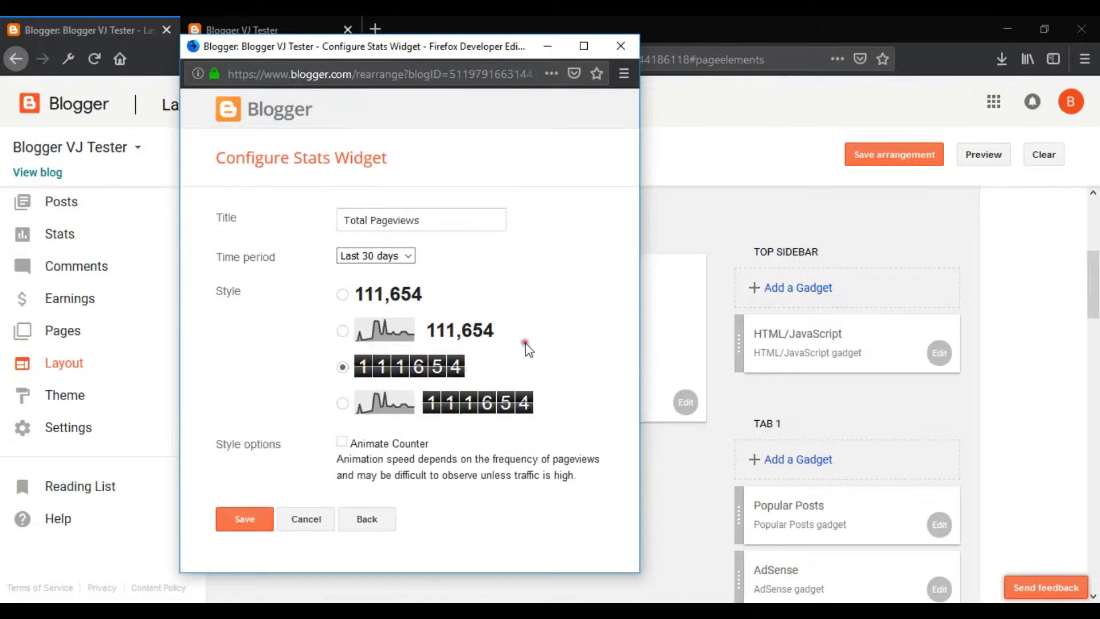
pyautogui.click(340, 450)
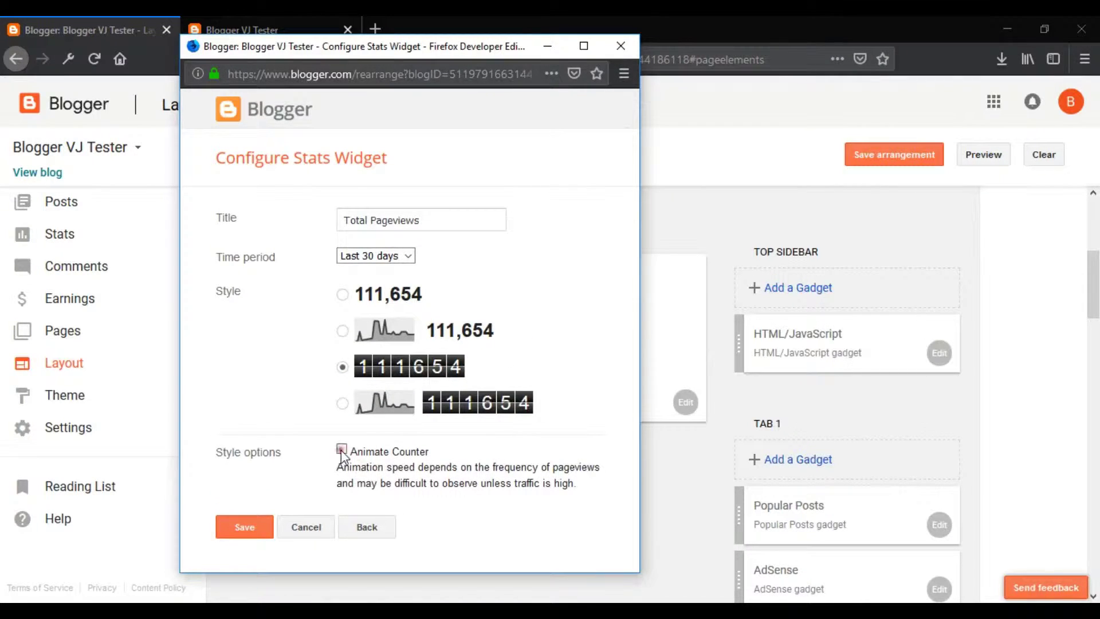
pyautogui.click(240, 530)
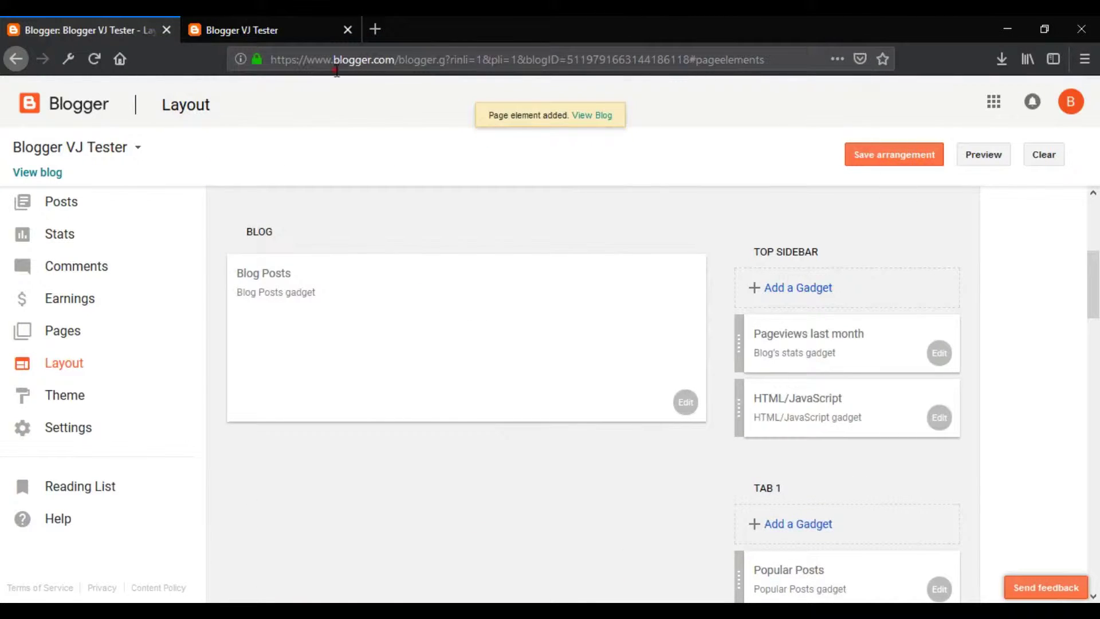
# Reload the live blog and check the pageviews counter in its sidebar
pyautogui.click(242, 23)
pyautogui.click(95, 59)
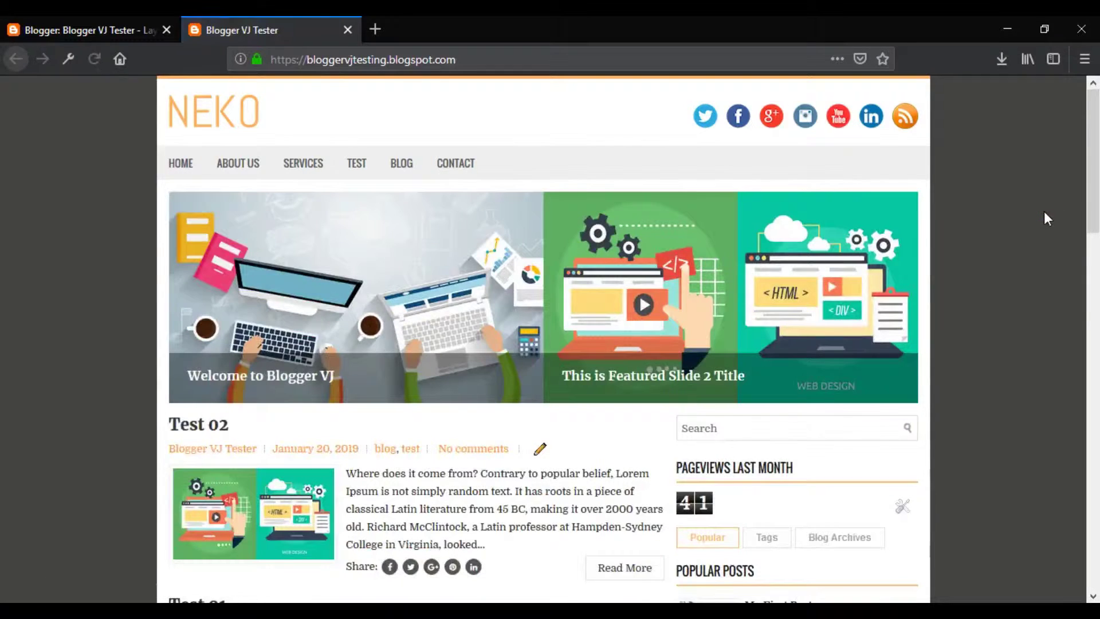
pyautogui.scroll(-2, 1044, 212)
pyautogui.scroll(-3, 1044, 214)
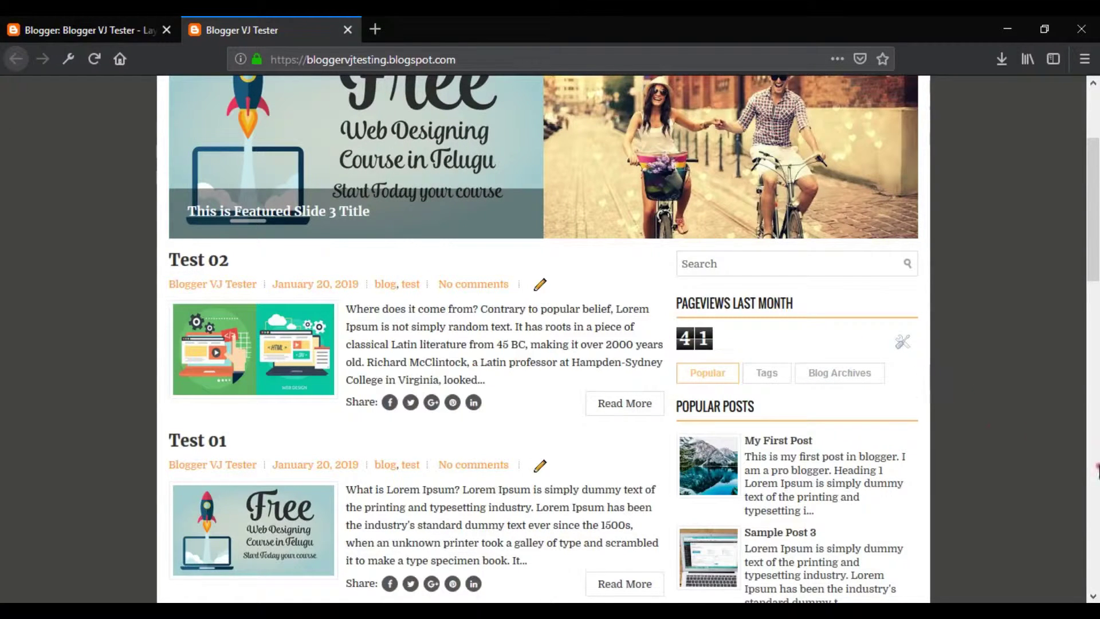
# Return to the blog layout and start adding a Profile gadget to the Top Sidebar section
pyautogui.click(52, 30)
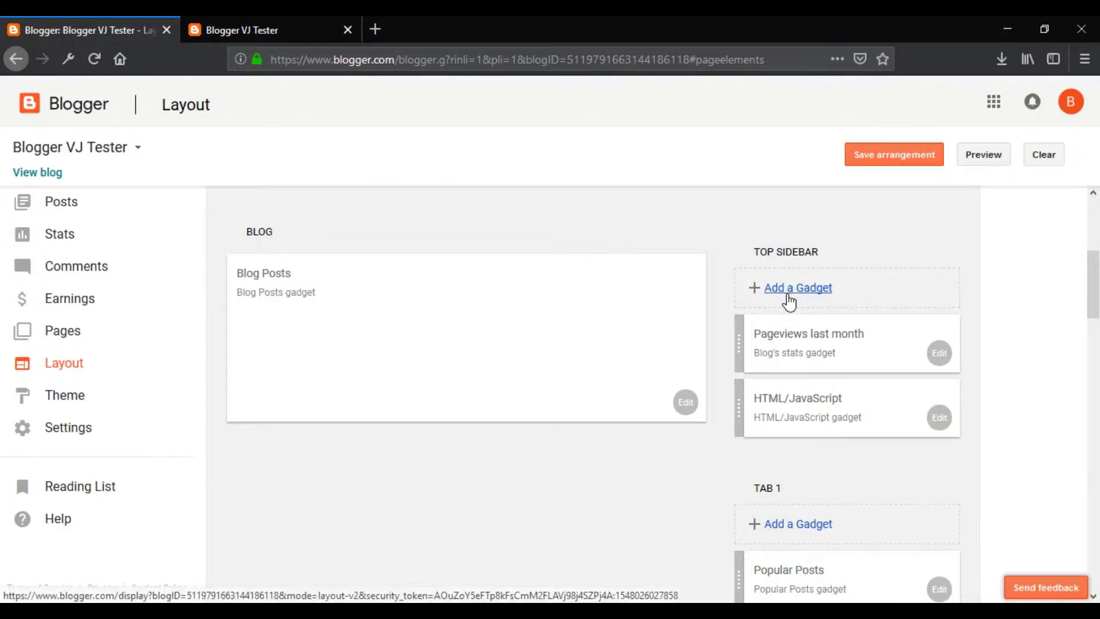
pyautogui.click(852, 317)
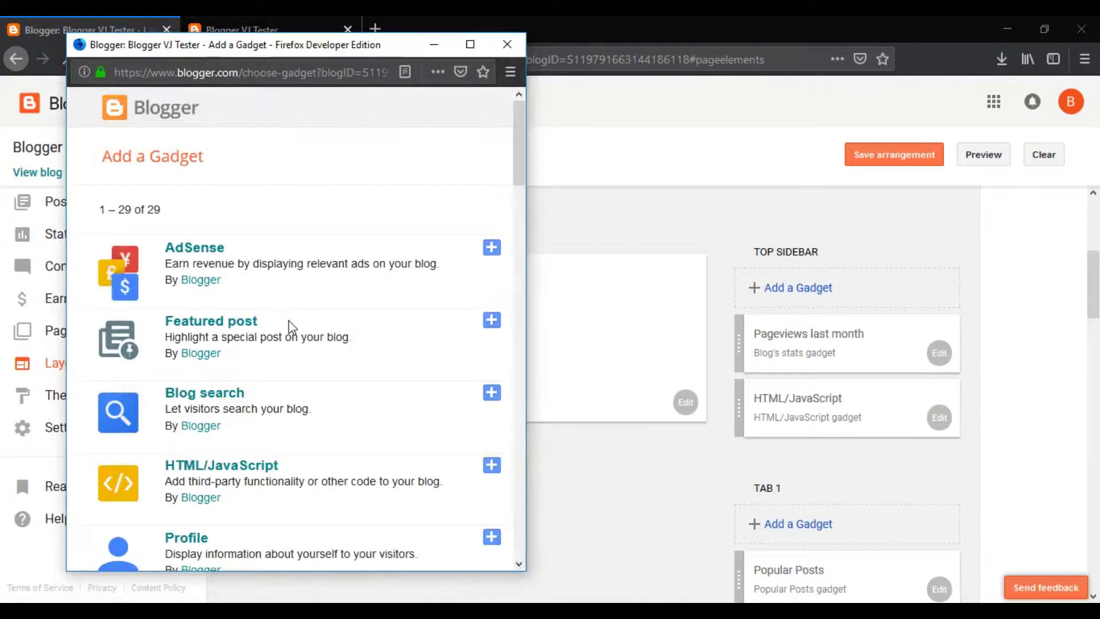
pyautogui.scroll(-5, 292, 327)
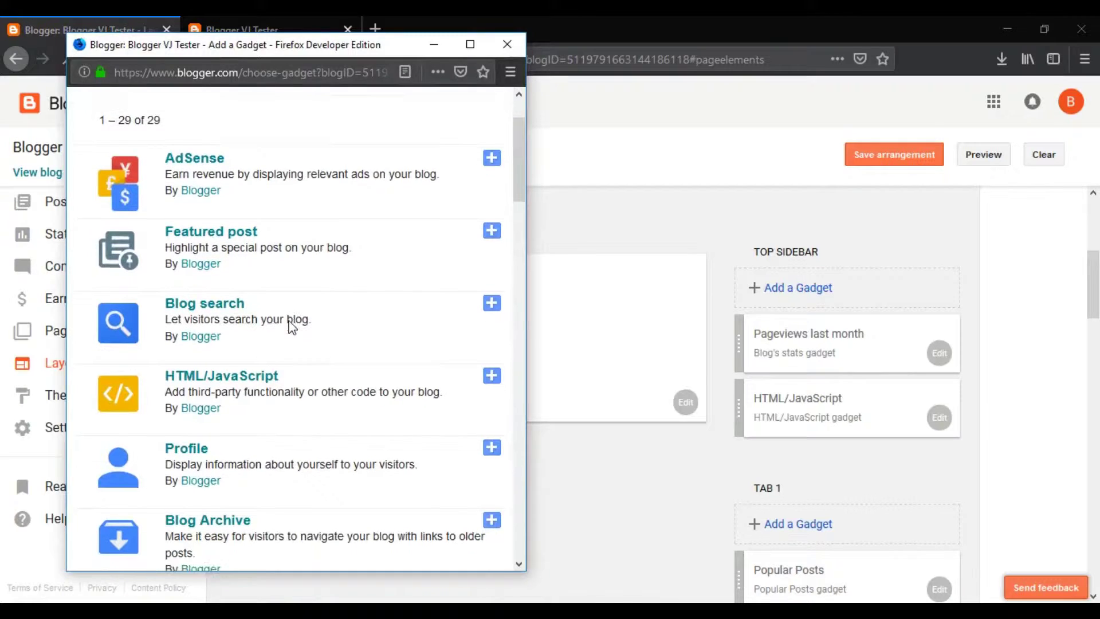
pyautogui.scroll(-3, 292, 321)
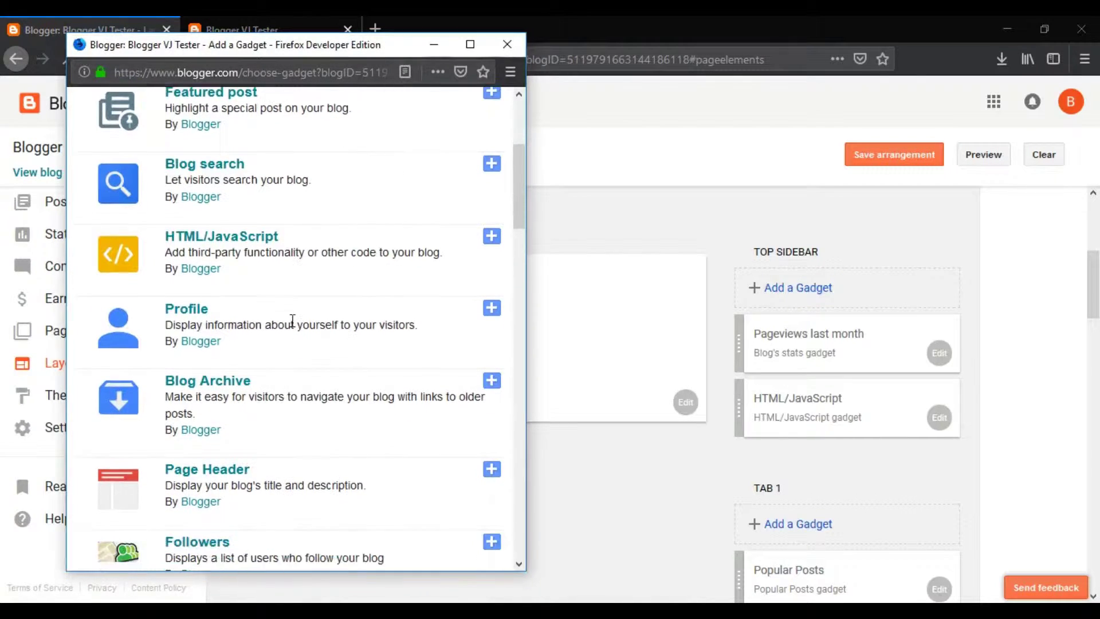
pyautogui.click(491, 291)
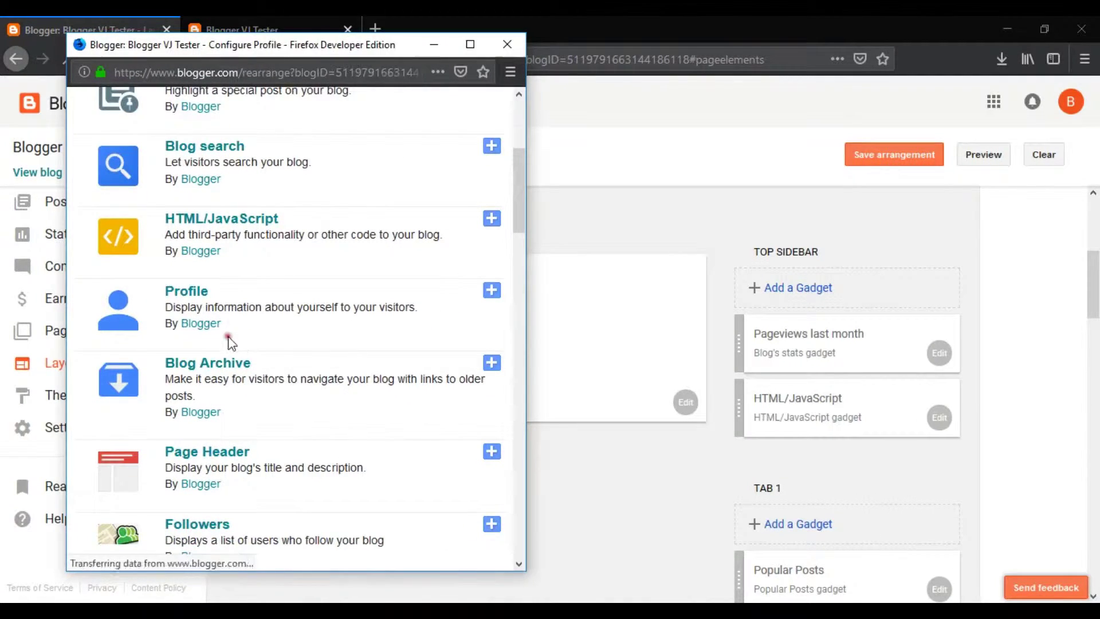
# Title the profile gadget "About Author", keep Show location off, and save the gadget
pyautogui.moveTo(299, 229); pyautogui.dragTo(179, 221)
pyautogui.click(326, 212)
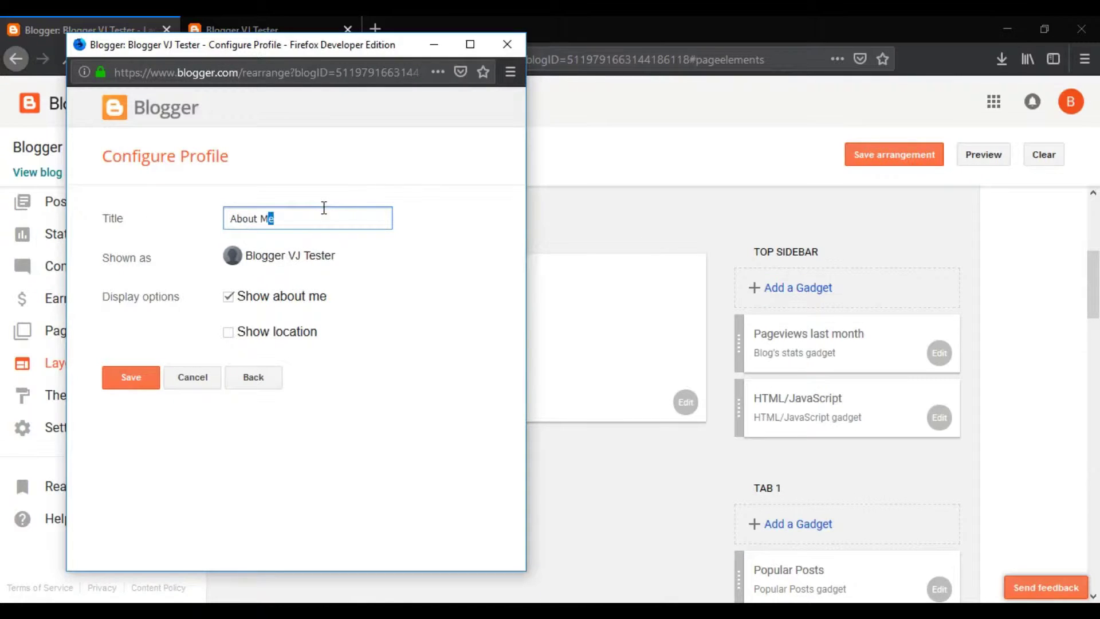
pyautogui.write('Author')
pyautogui.click(227, 338)
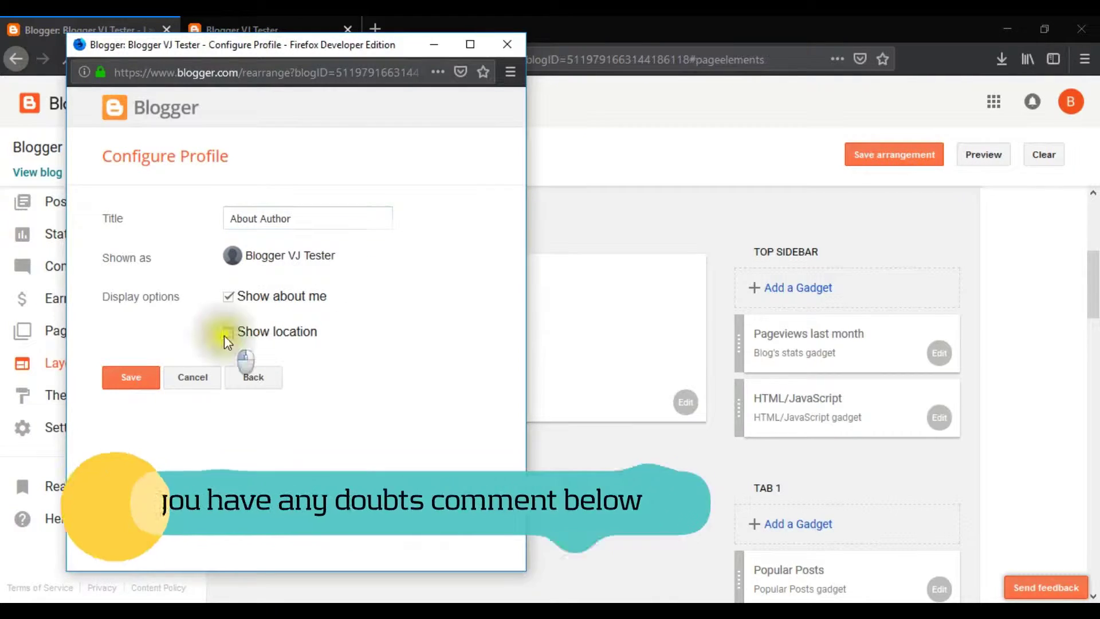
pyautogui.click(227, 334)
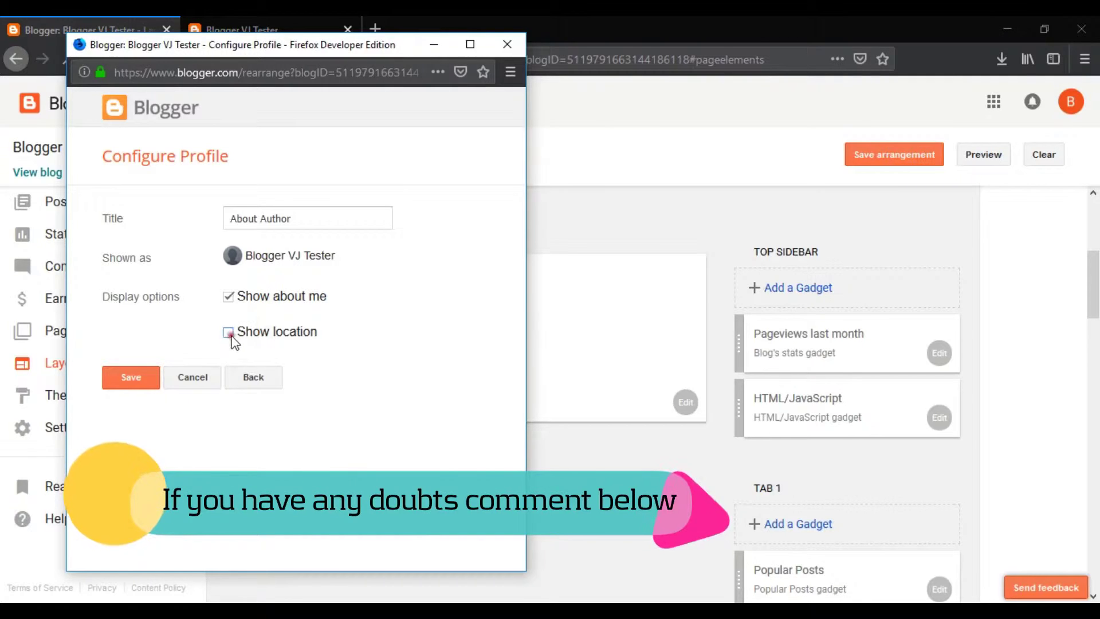
pyautogui.click(139, 378)
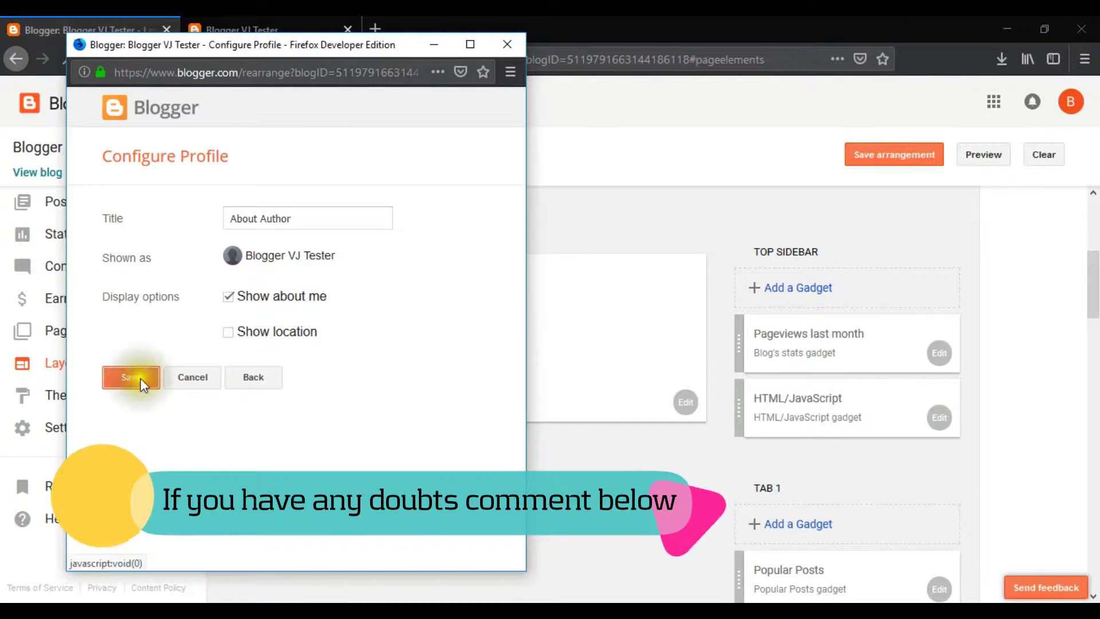
# Reload the live blog and check the About Author gadget in its sidebar
pyautogui.click(236, 29)
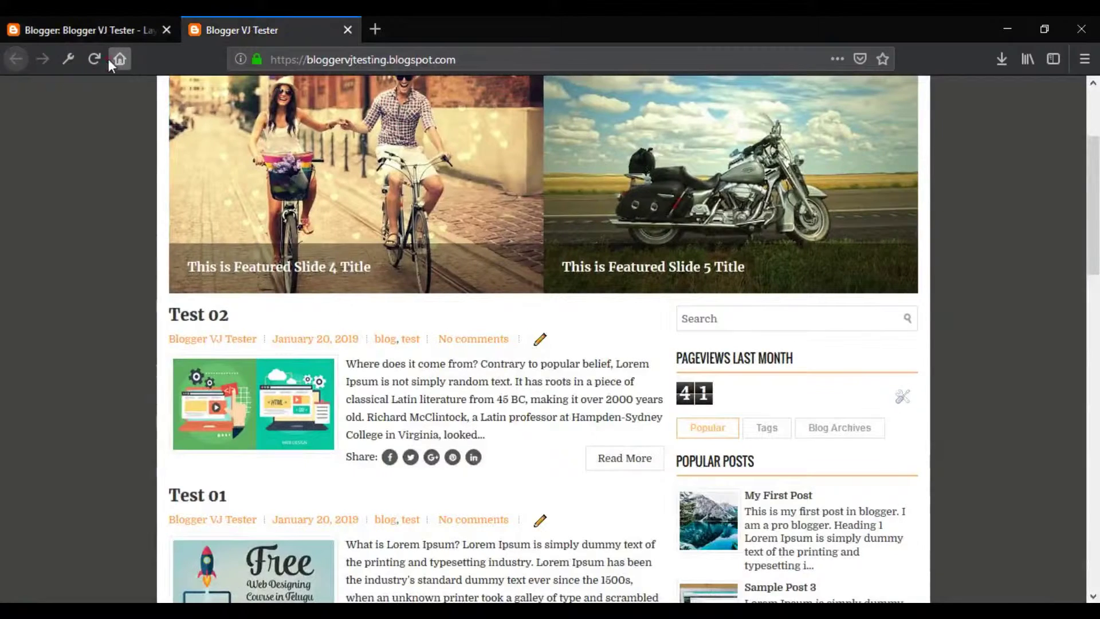
pyautogui.click(95, 58)
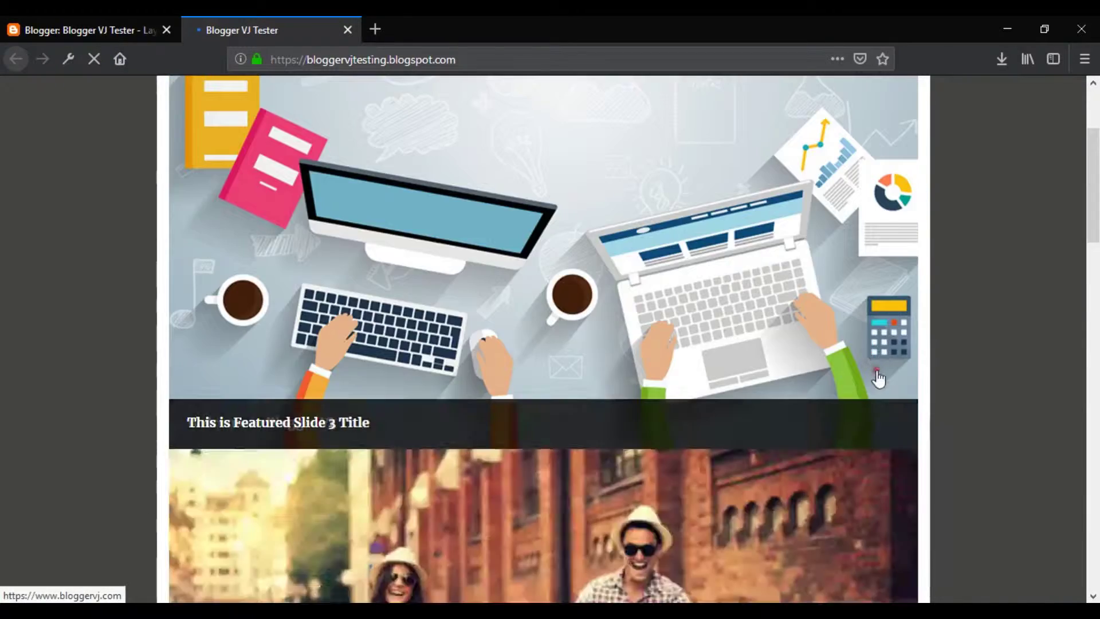
pyautogui.scroll(-1, 916, 355)
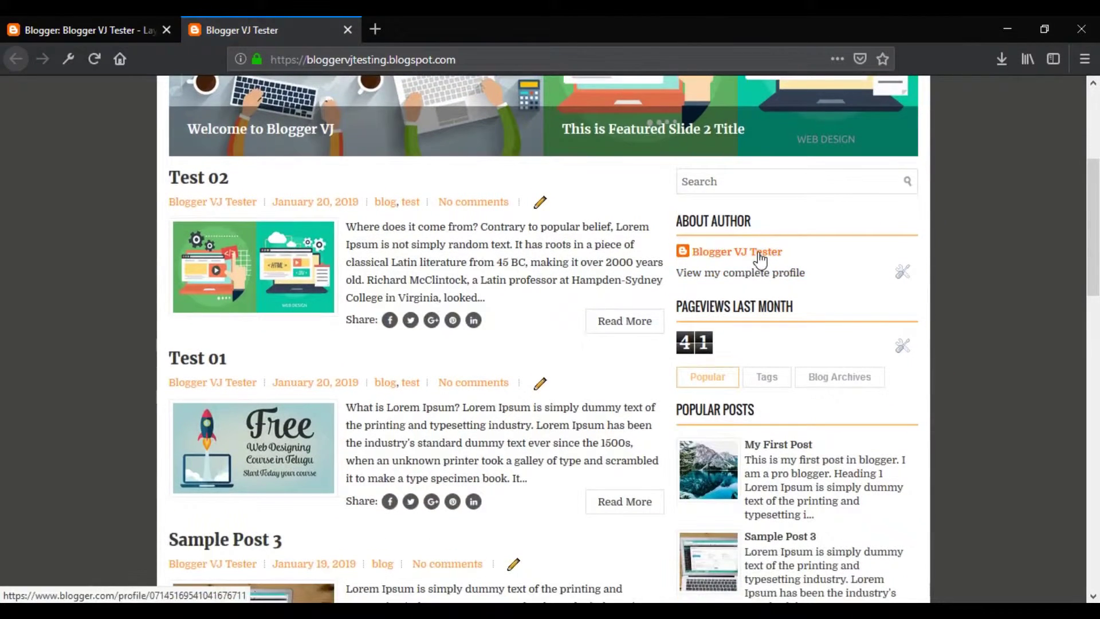
# View the author's complete profile and its editing page down to the profile photo options, and return to the blog
pyautogui.click(795, 274)
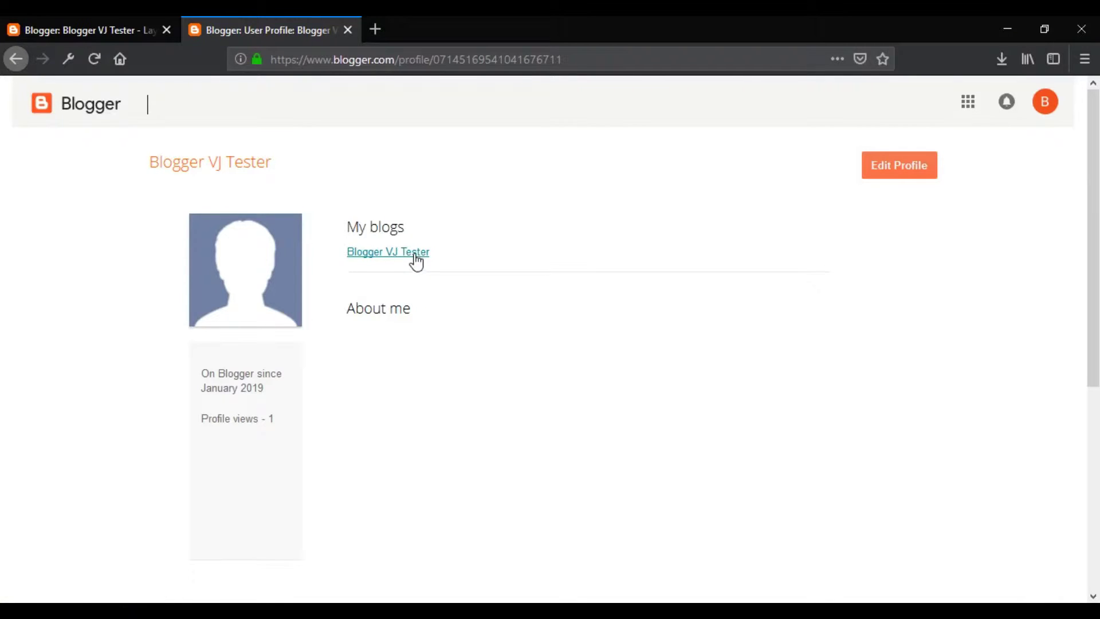
pyautogui.click(891, 173)
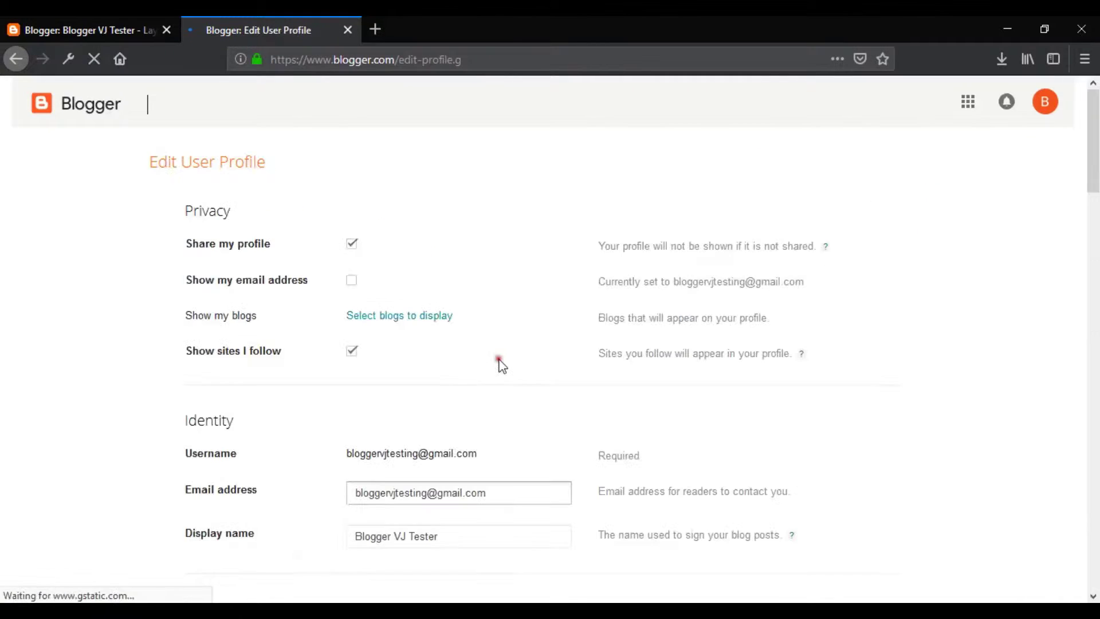
pyautogui.scroll(-6, 411, 462)
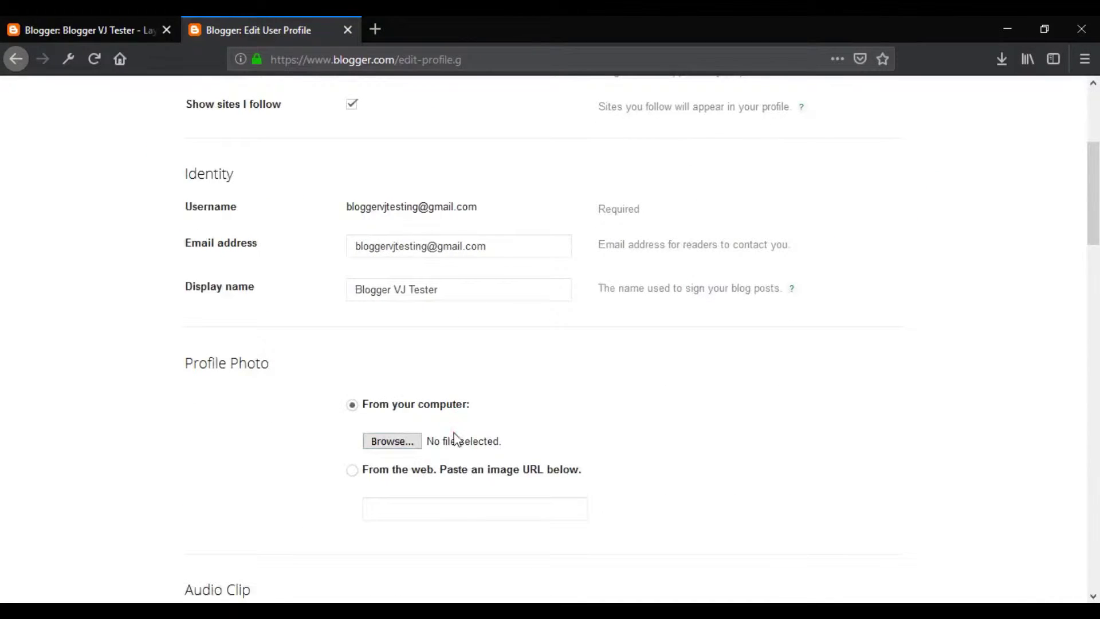
pyautogui.click(16, 59)
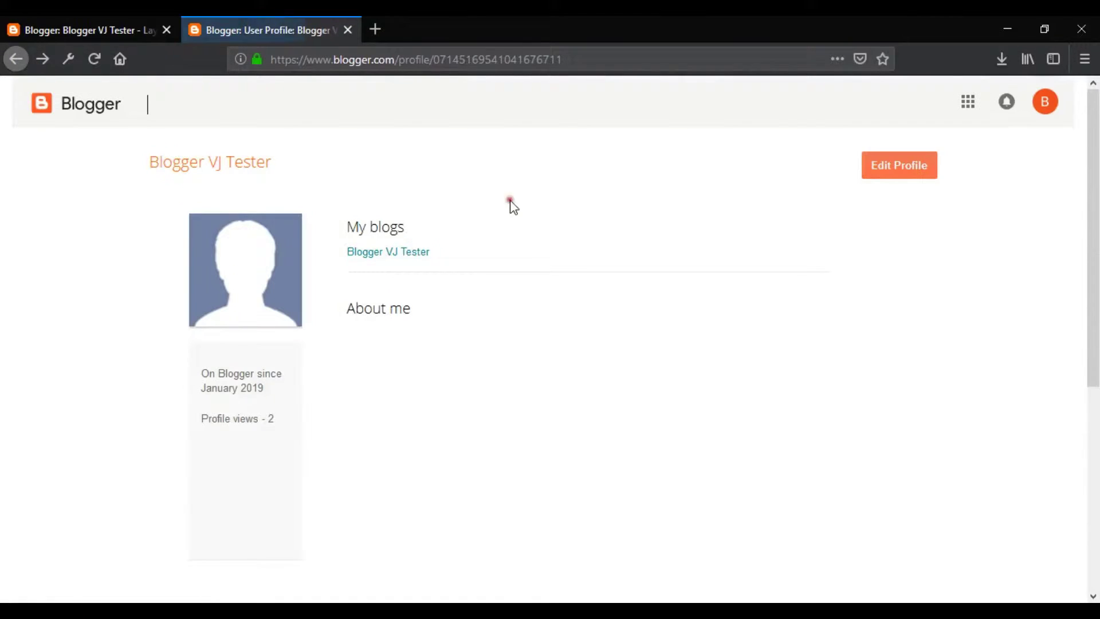
pyautogui.click(16, 59)
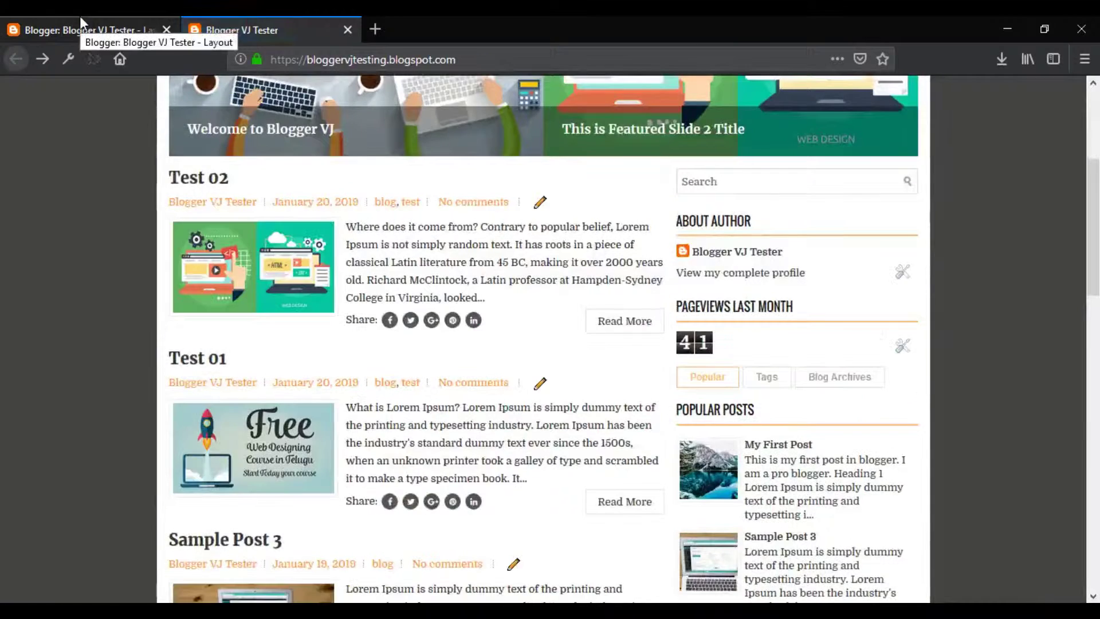
# Remove the About Author profile gadget from the Top Sidebar section of the layout
pyautogui.click(80, 17)
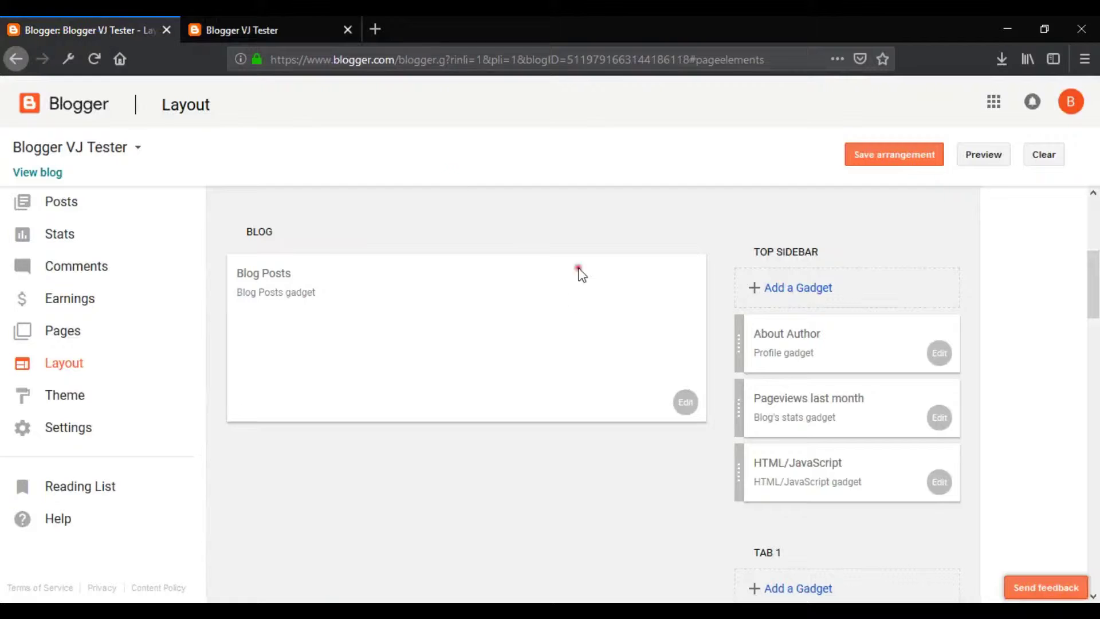
pyautogui.click(938, 355)
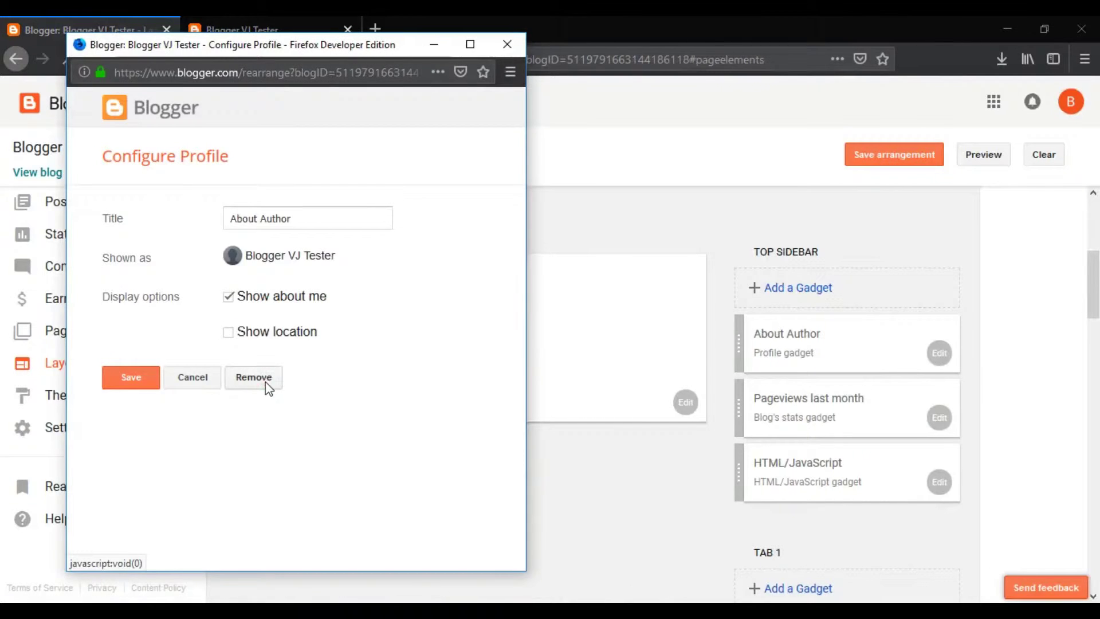
pyautogui.click(266, 381)
pyautogui.click(321, 303)
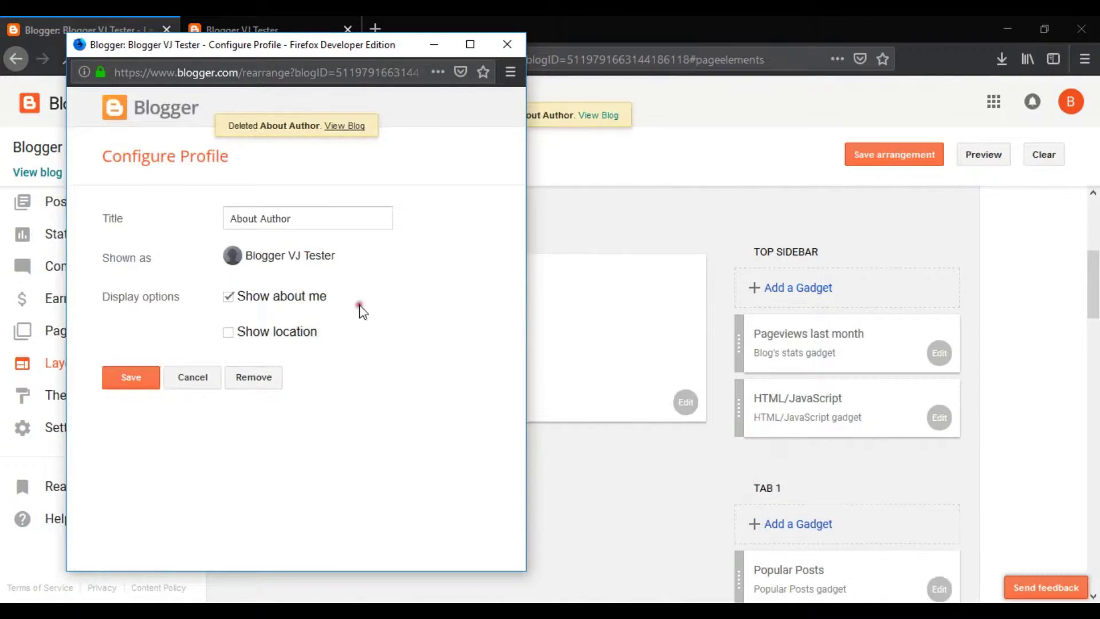
# Add a Follow by Email gadget to the Top Sidebar section of the layout
pyautogui.click(793, 289)
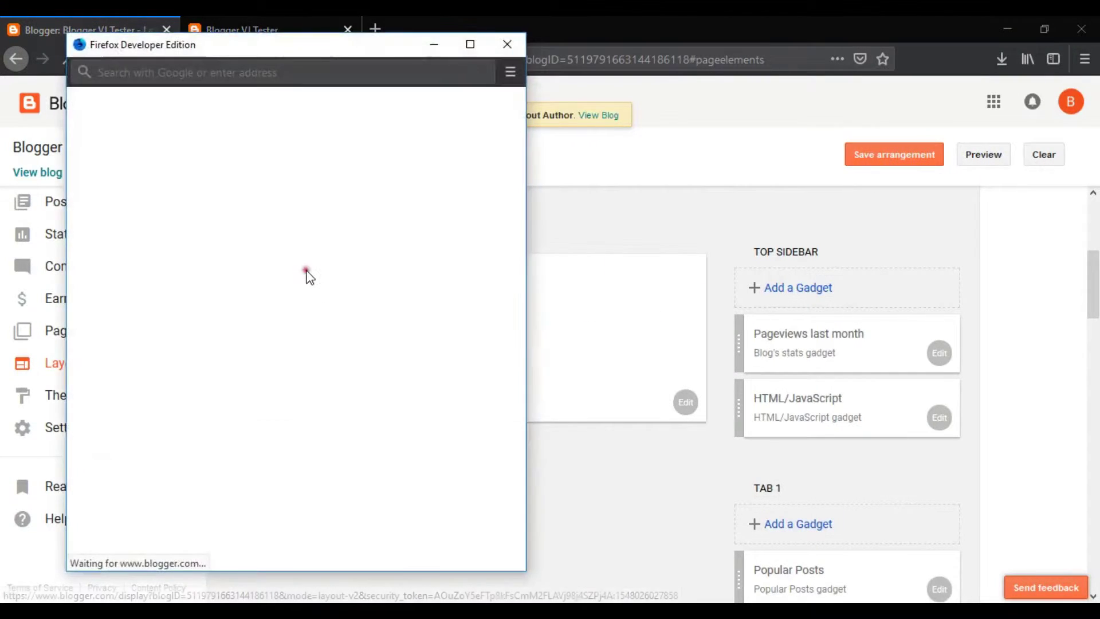
pyautogui.scroll(-5, 367, 317)
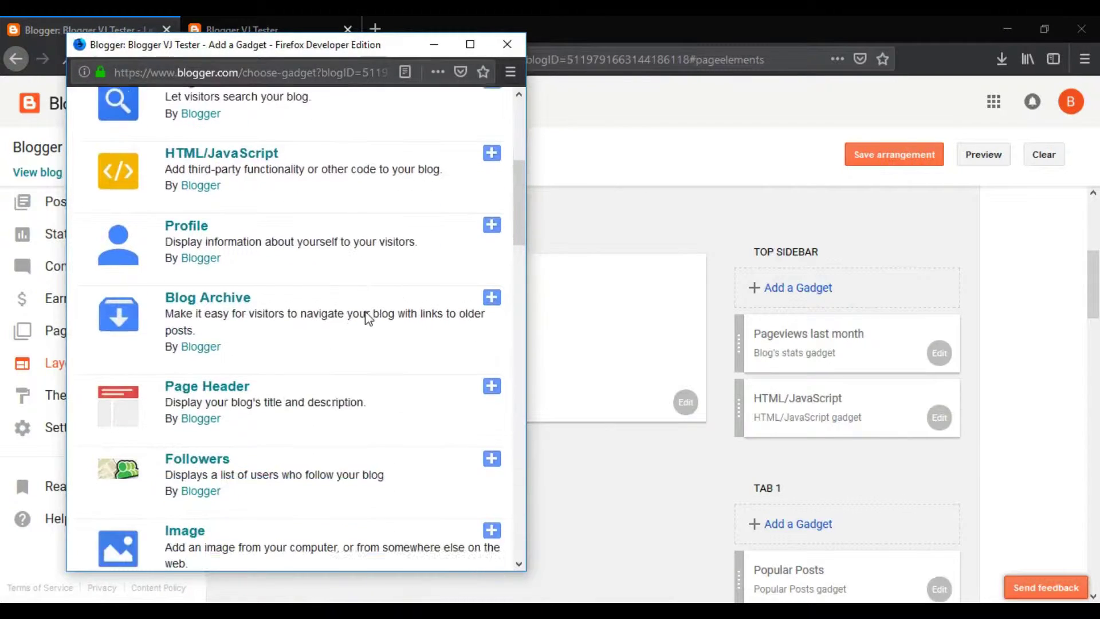
pyautogui.scroll(-1, 361, 309)
pyautogui.scroll(-3, 361, 302)
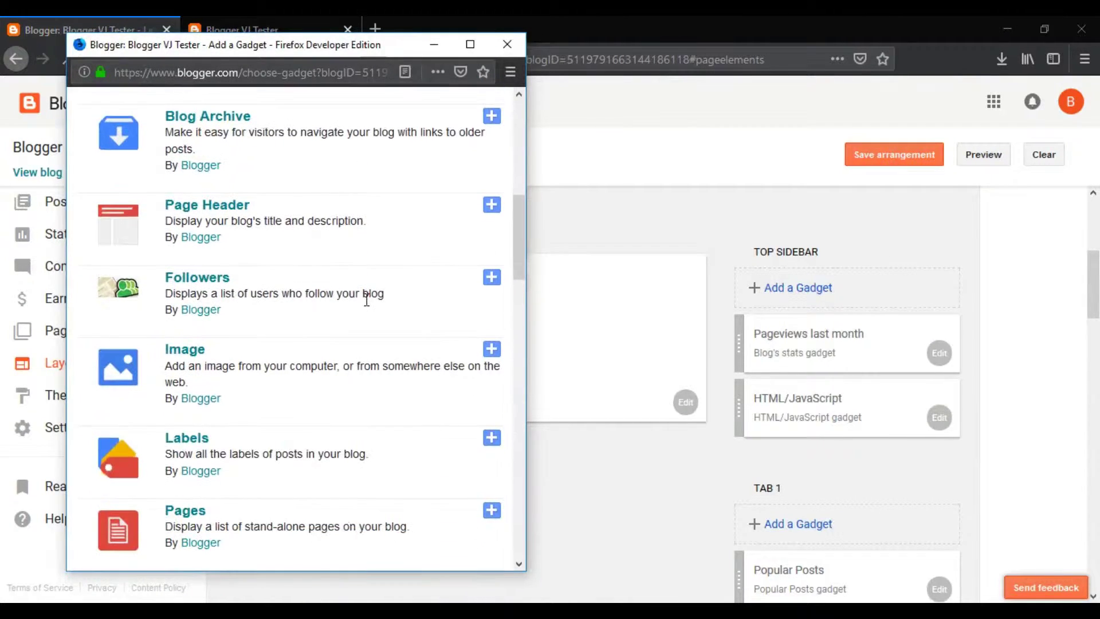
pyautogui.scroll(-6, 366, 299)
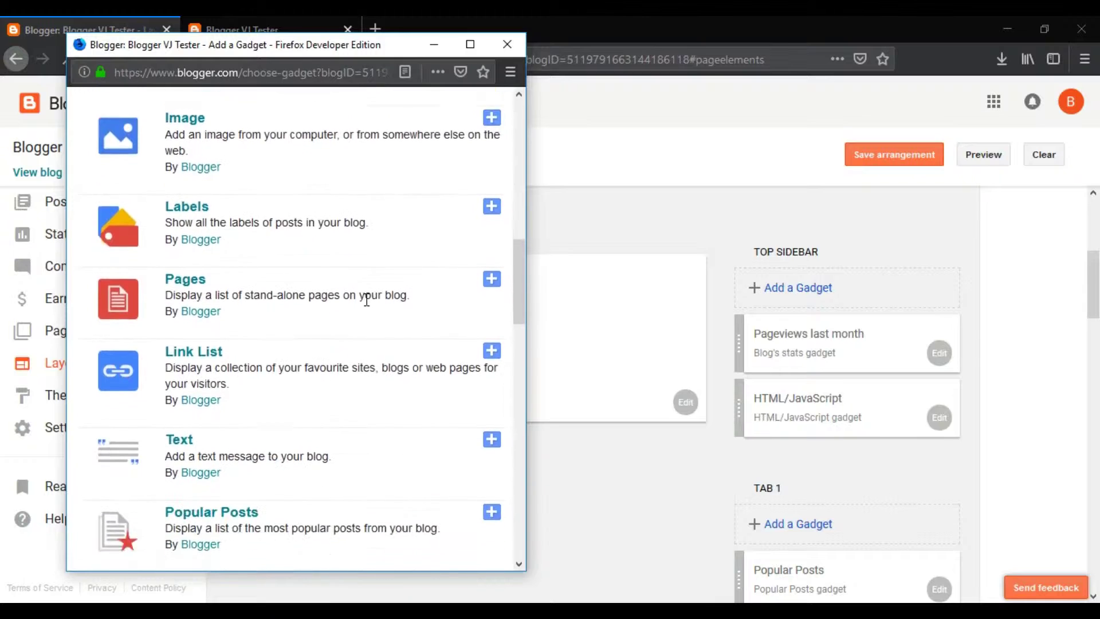
pyautogui.scroll(-6, 366, 299)
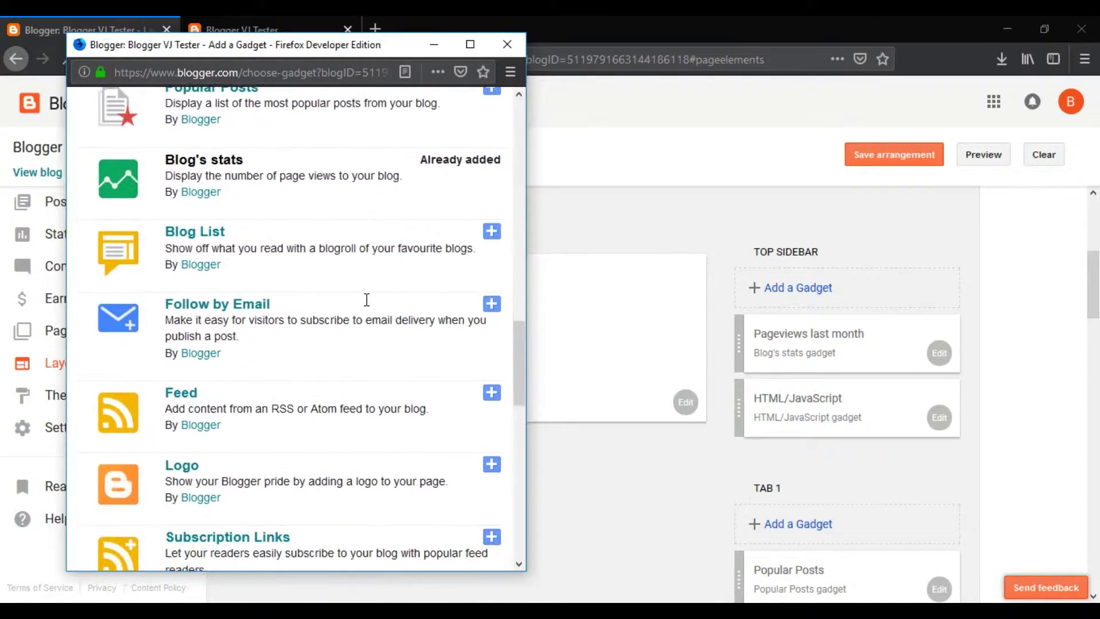
pyautogui.scroll(-2, 367, 299)
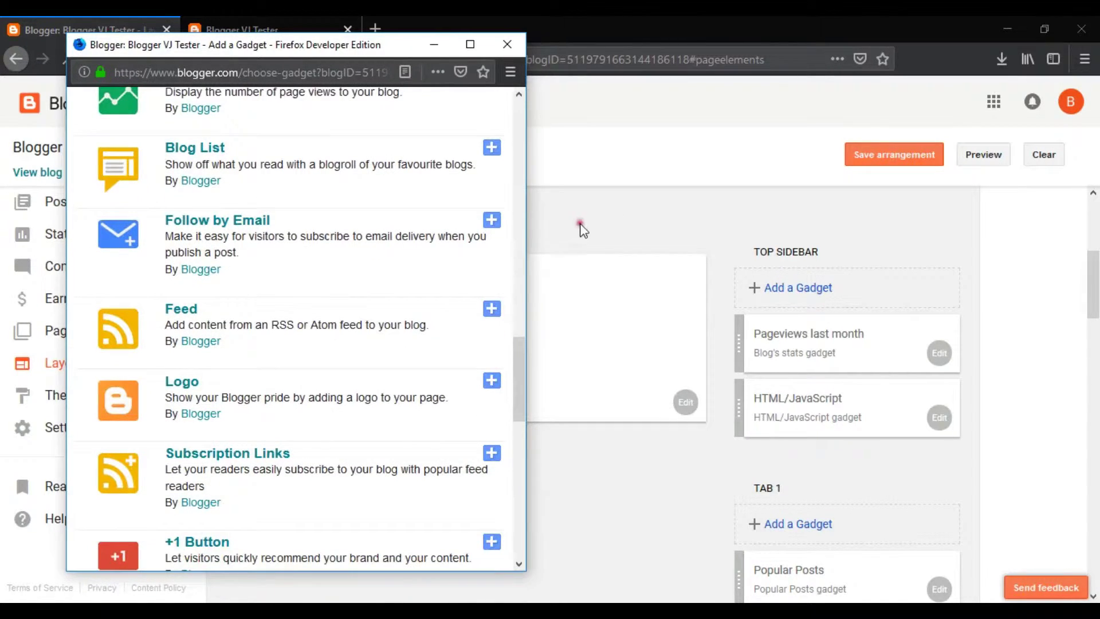
pyautogui.click(493, 222)
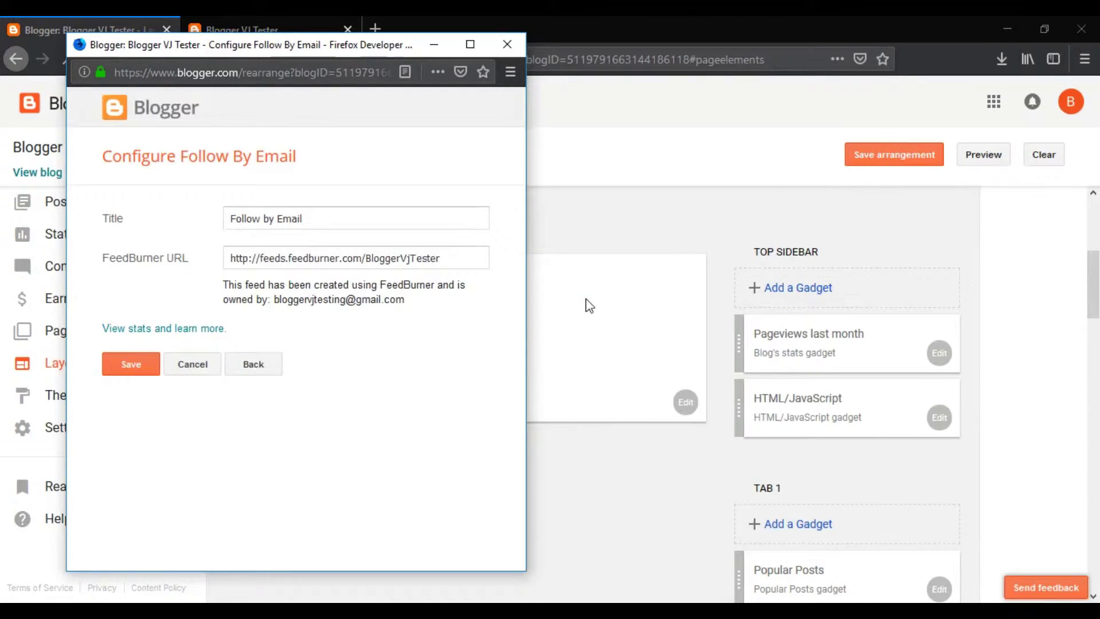
# Title the Follow by Email gadget "Subscribe for Newsletter" and save it with the existing FeedBurner URL
pyautogui.moveTo(456, 257); pyautogui.dragTo(225, 262)
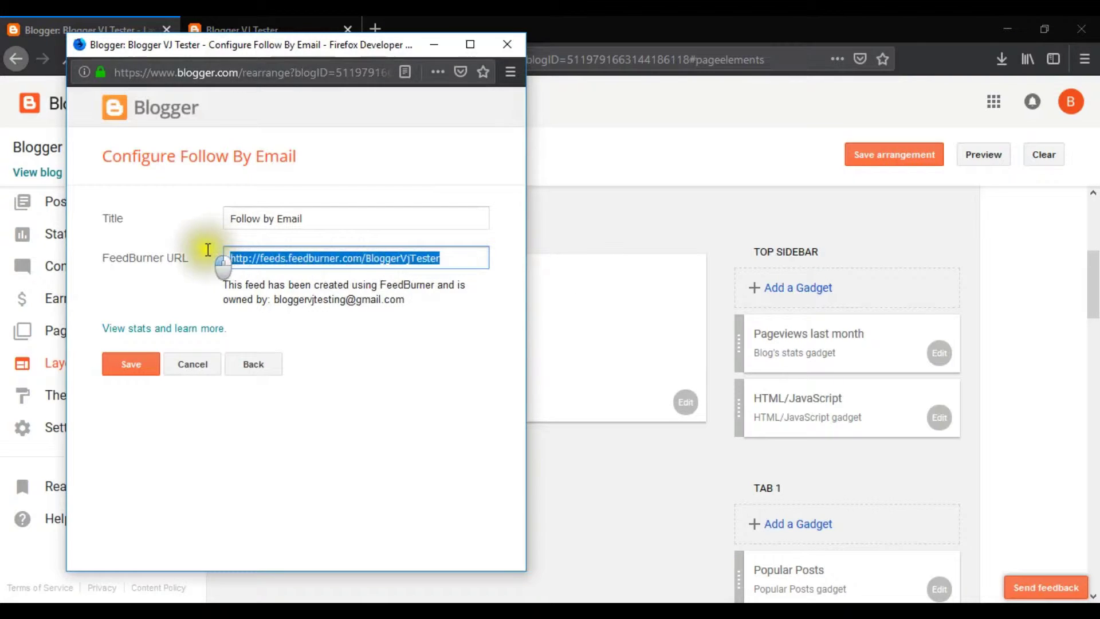
pyautogui.moveTo(303, 218); pyautogui.dragTo(212, 223)
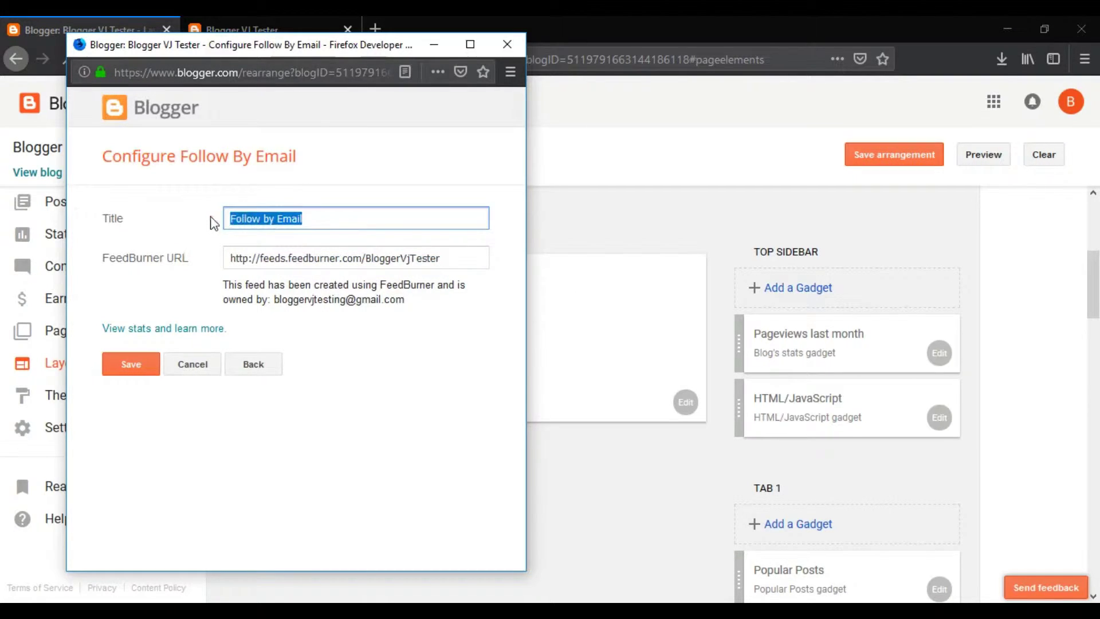
pyautogui.write('Subs')
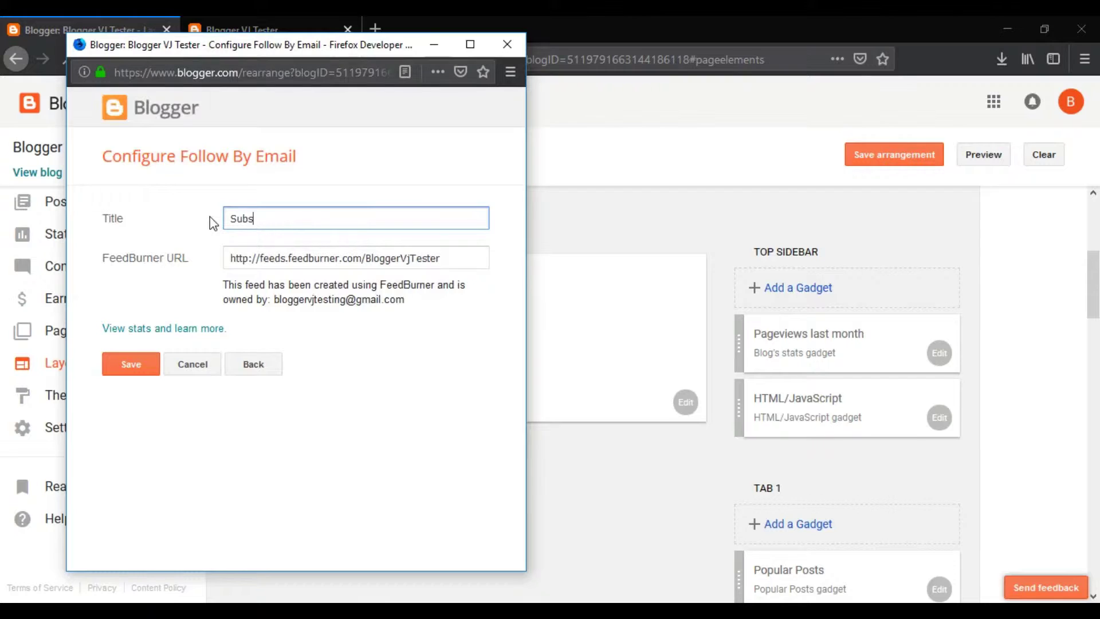
pyautogui.write('cribe for Newsletter')
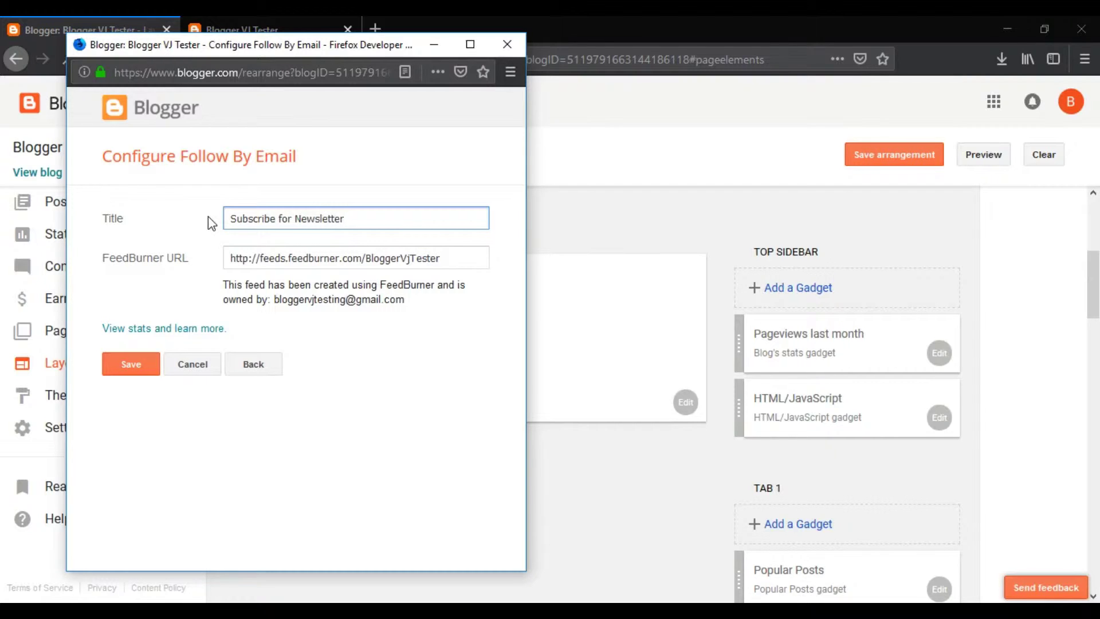
pyautogui.click(153, 374)
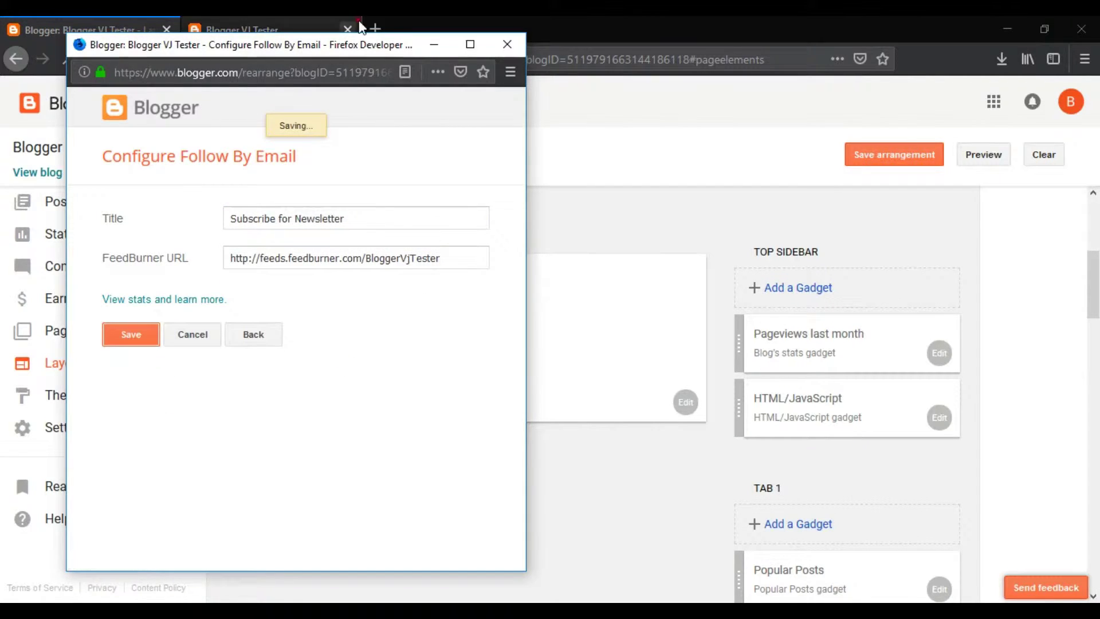
# Reload the live blog, check the newsletter subscription gadget in its sidebar, and return to the layout
pyautogui.click(265, 21)
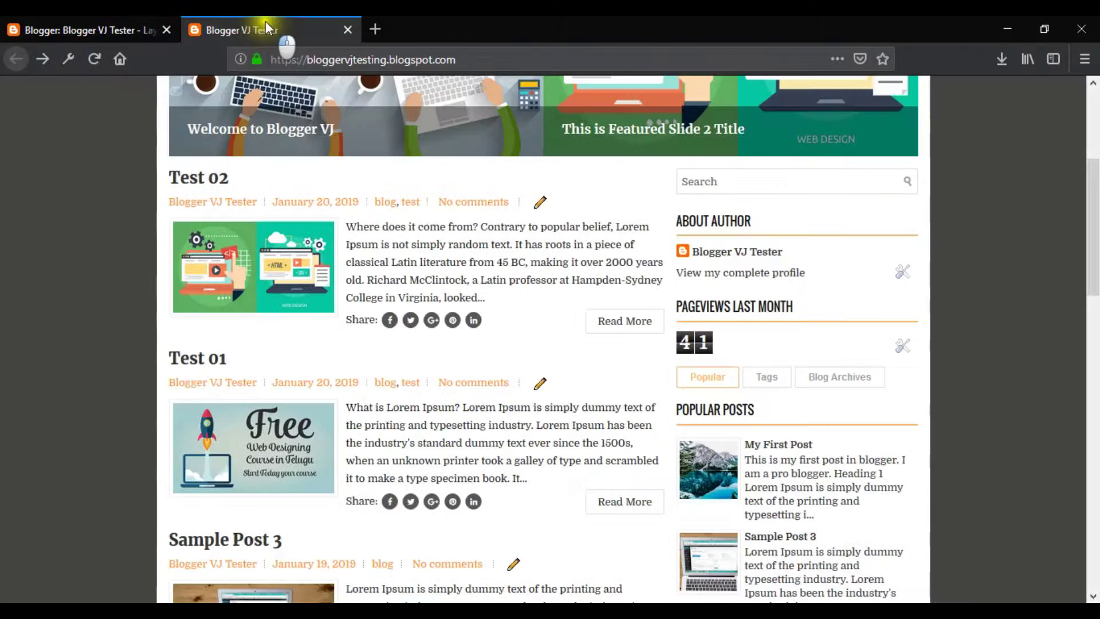
pyautogui.click(92, 59)
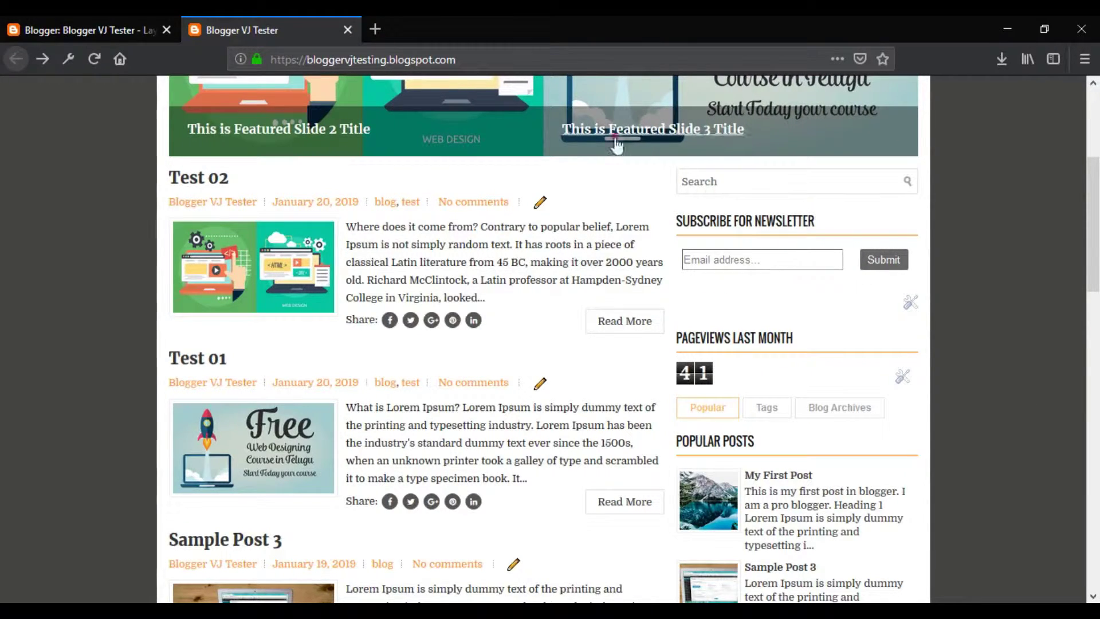
pyautogui.click(74, 32)
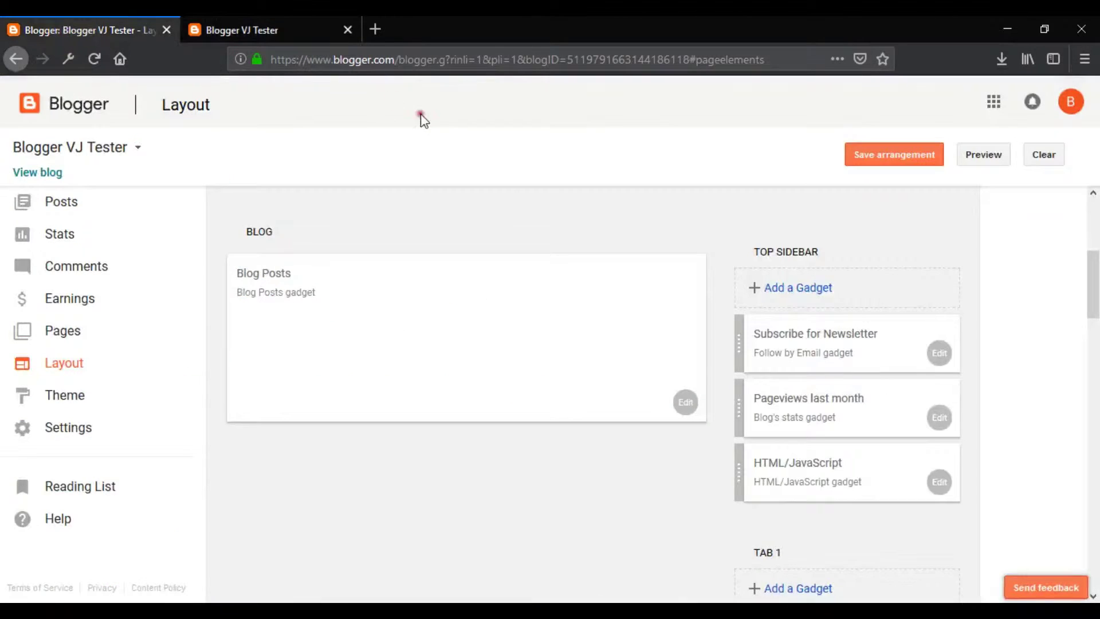
# Add an Image gadget to the Top Sidebar section of the layout
pyautogui.scroll(-3, 812, 315)
pyautogui.scroll(-3, 974, 335)
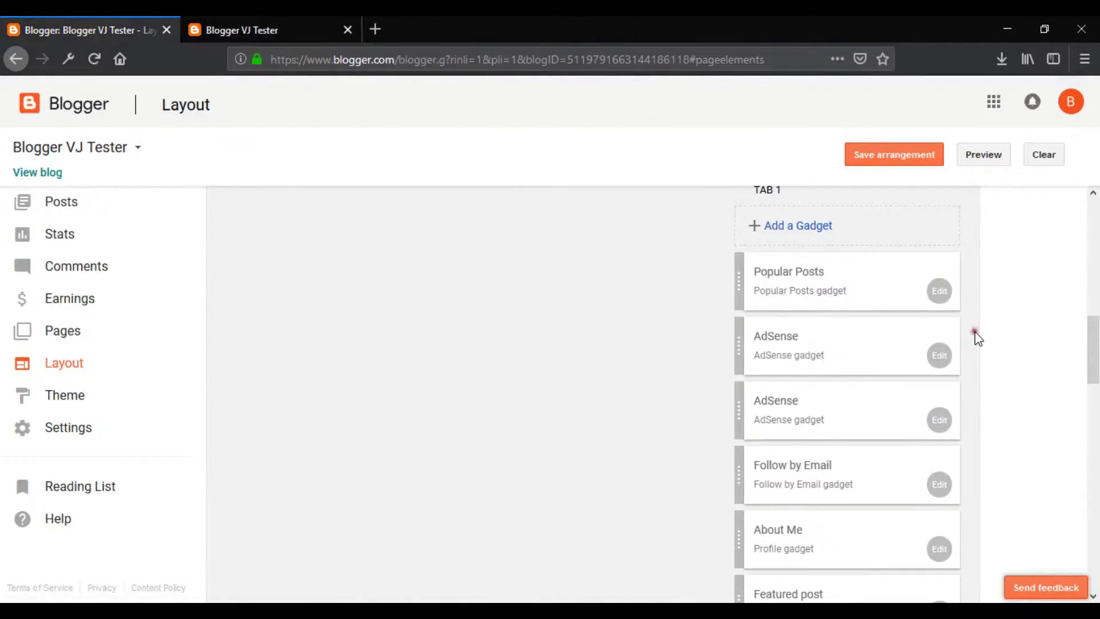
pyautogui.scroll(6, 974, 330)
pyautogui.click(804, 292)
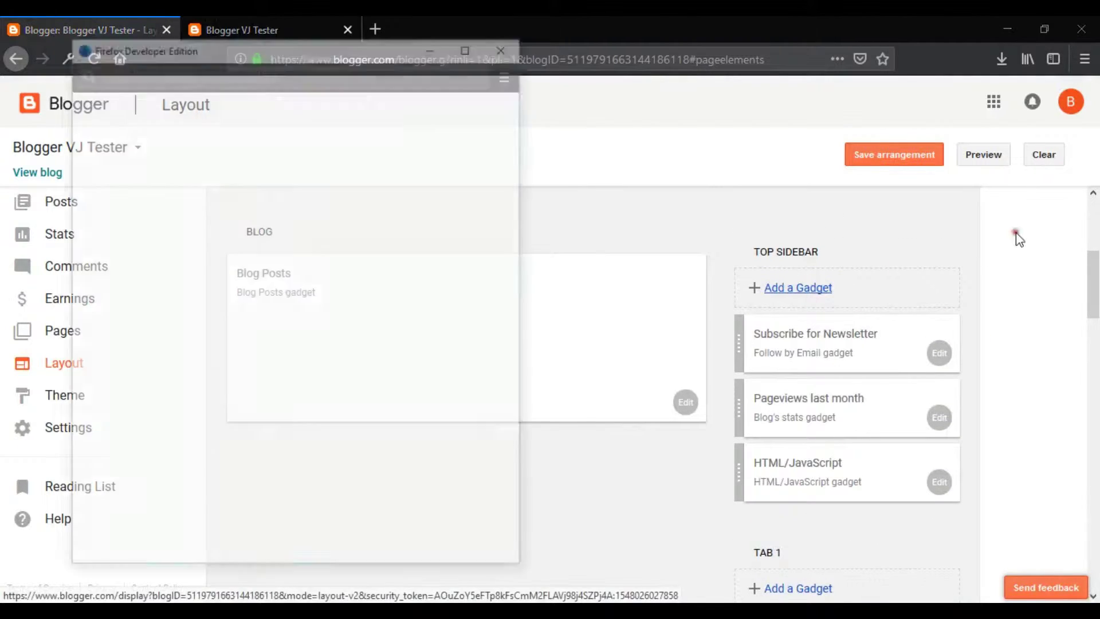
pyautogui.scroll(-10, 393, 287)
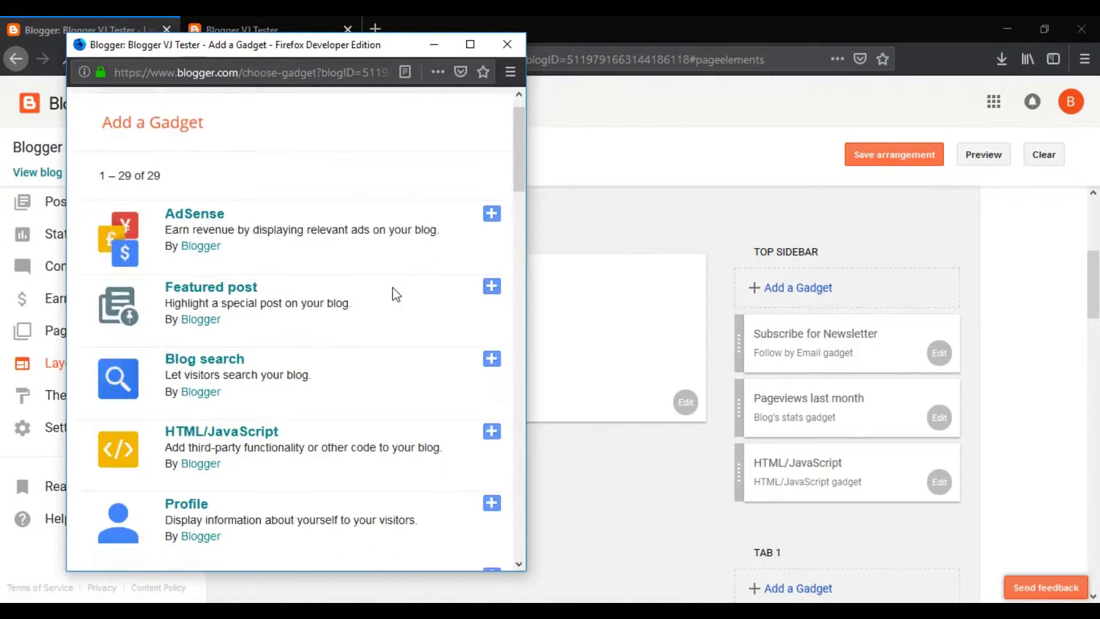
pyautogui.scroll(-3, 401, 291)
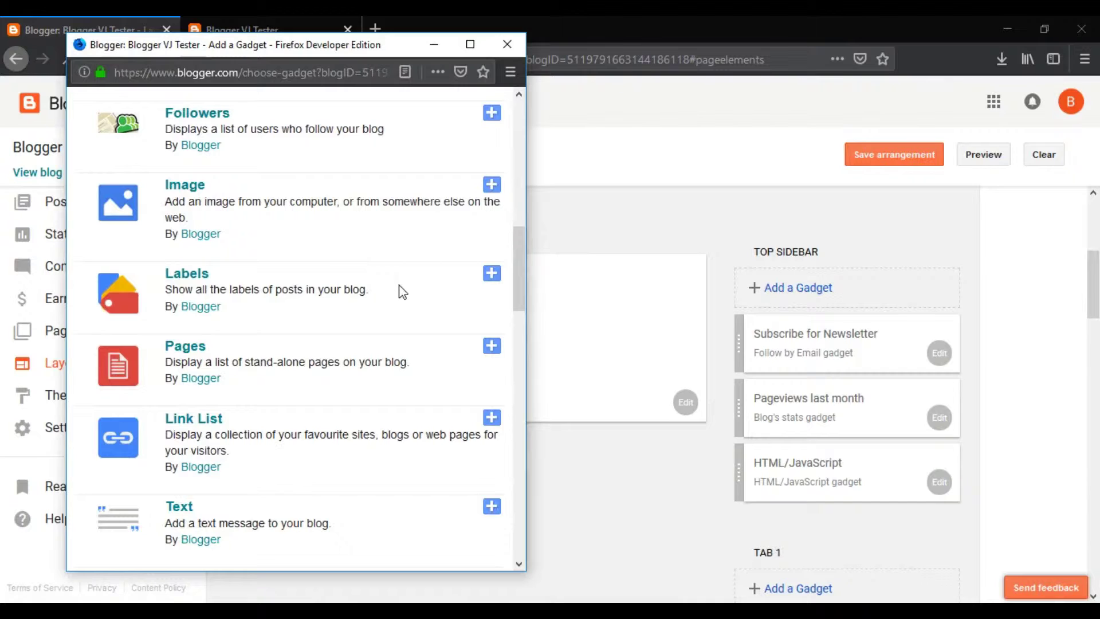
pyautogui.scroll(-3, 404, 289)
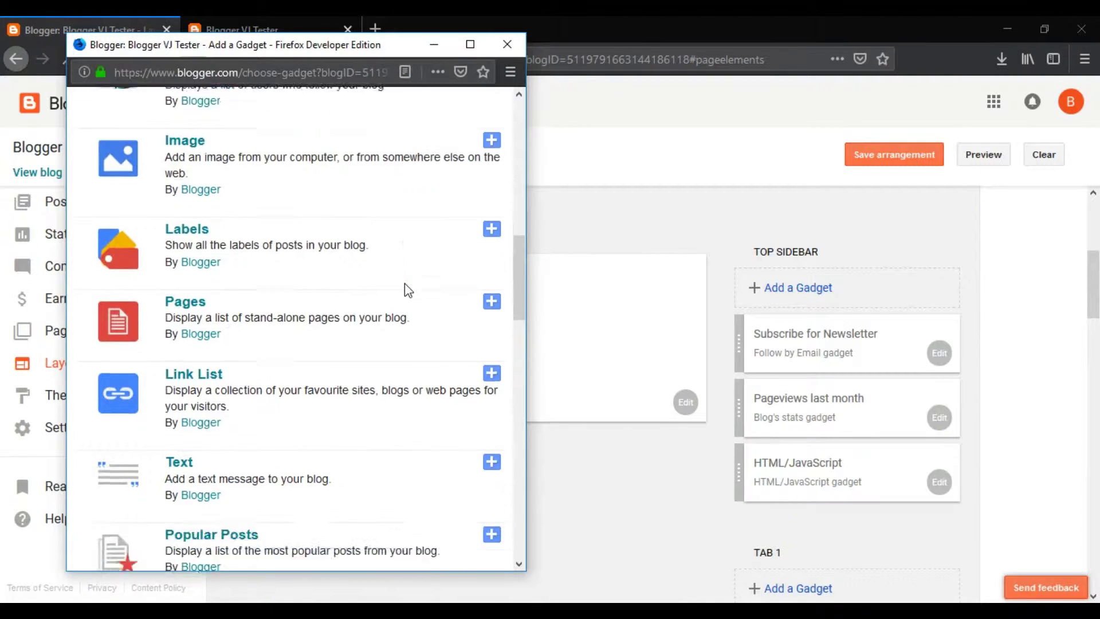
pyautogui.scroll(2, 451, 271)
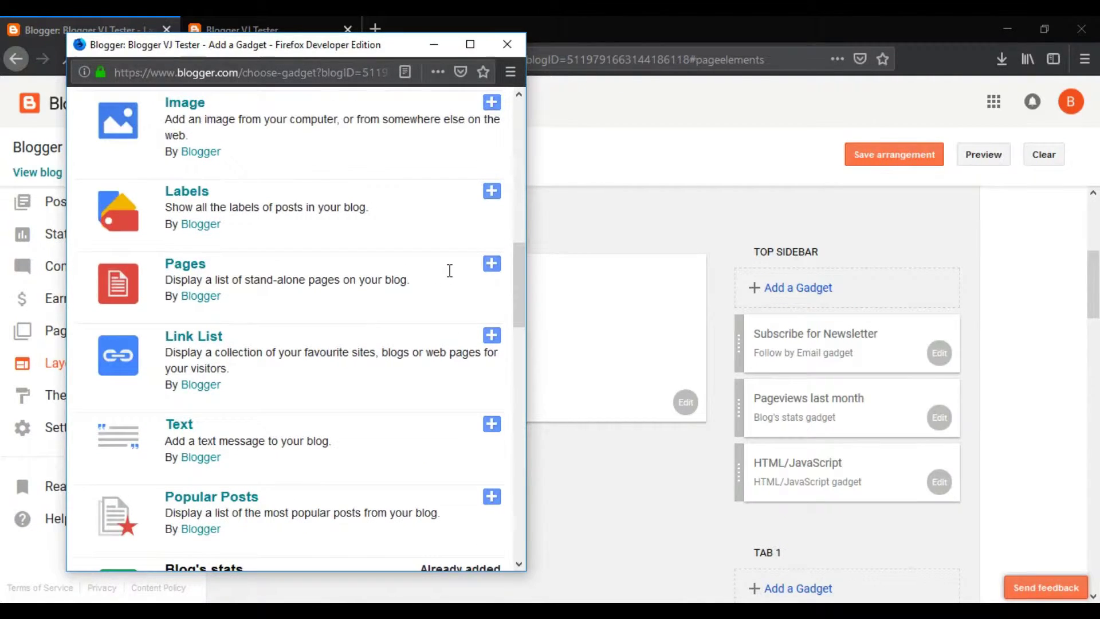
pyautogui.scroll(2, 450, 270)
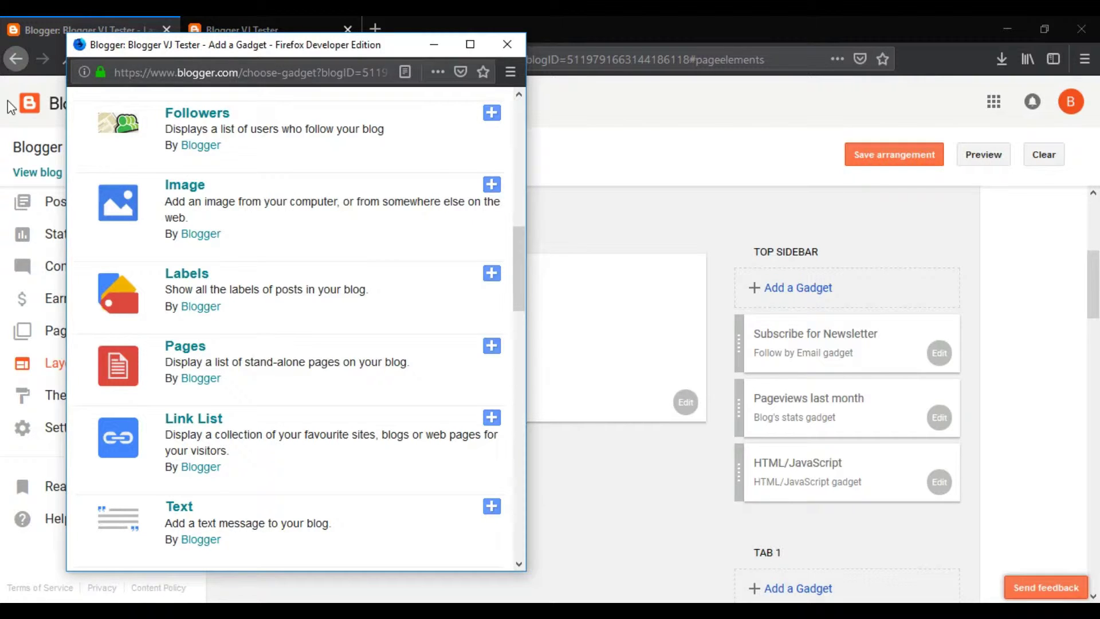
pyautogui.click(490, 186)
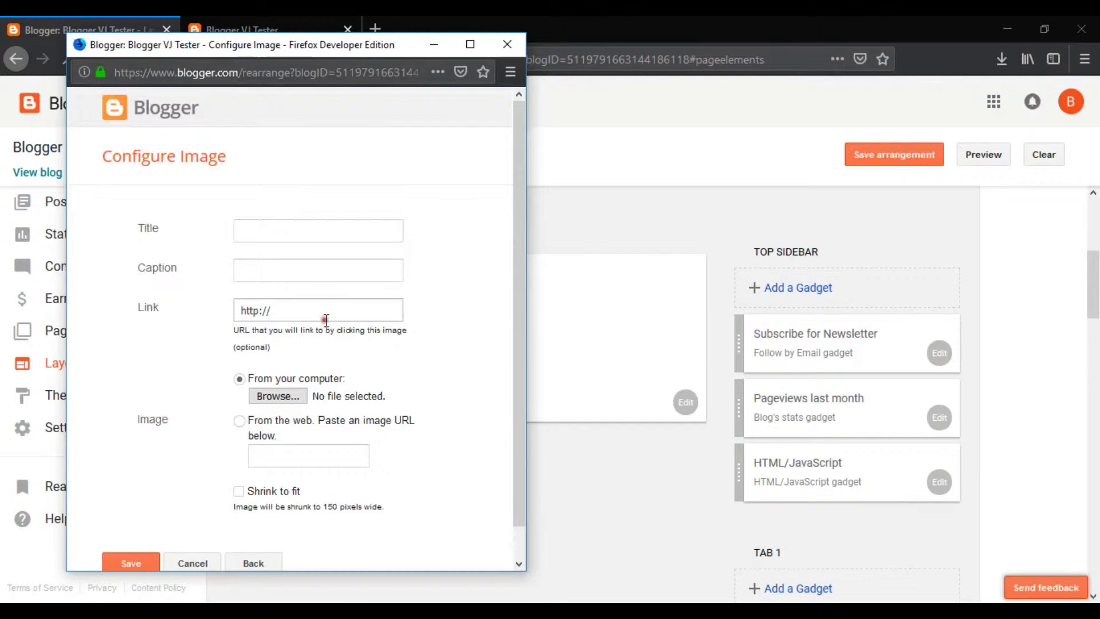
# Upload slide02.jpg from the computer as the gadget's image and save it with Shrink to fit enabled
pyautogui.click(297, 395)
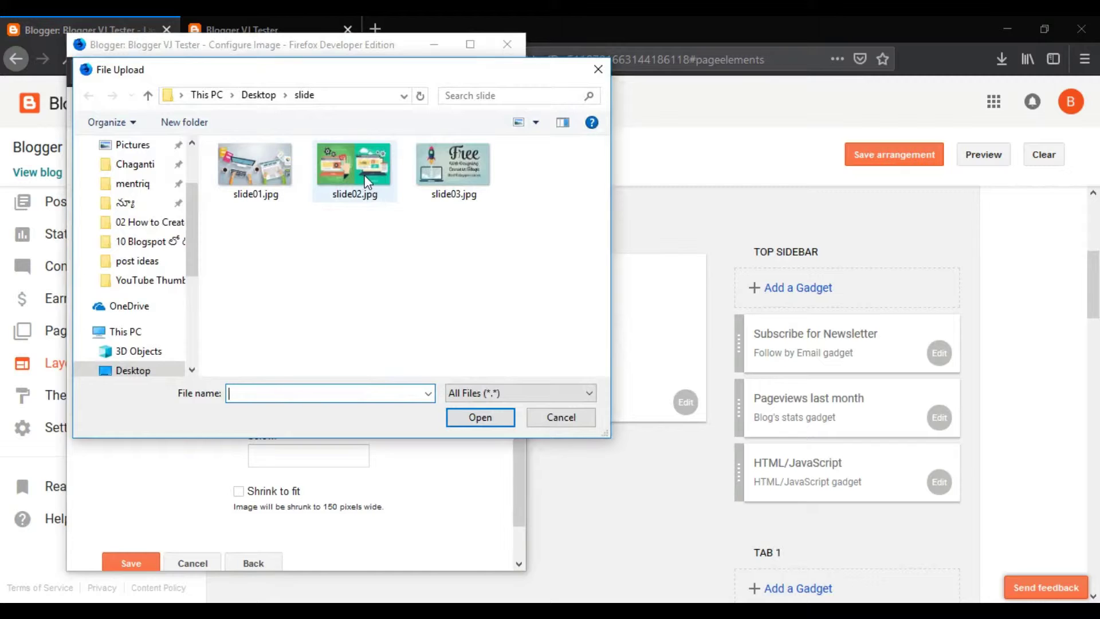
pyautogui.click(365, 176)
pyautogui.click(483, 406)
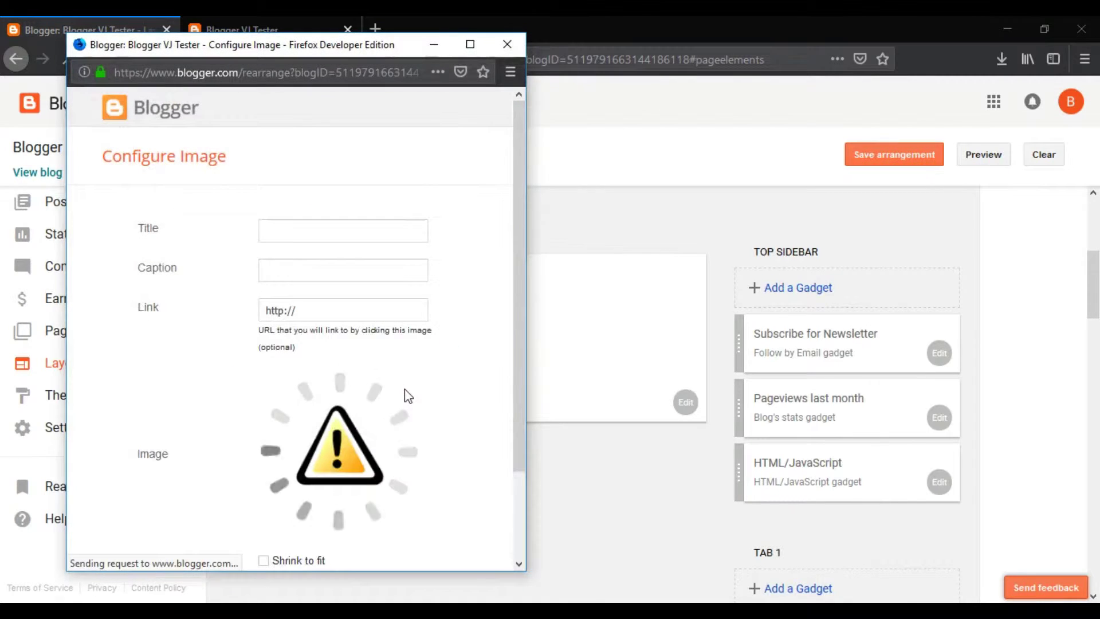
pyautogui.scroll(-3, 414, 378)
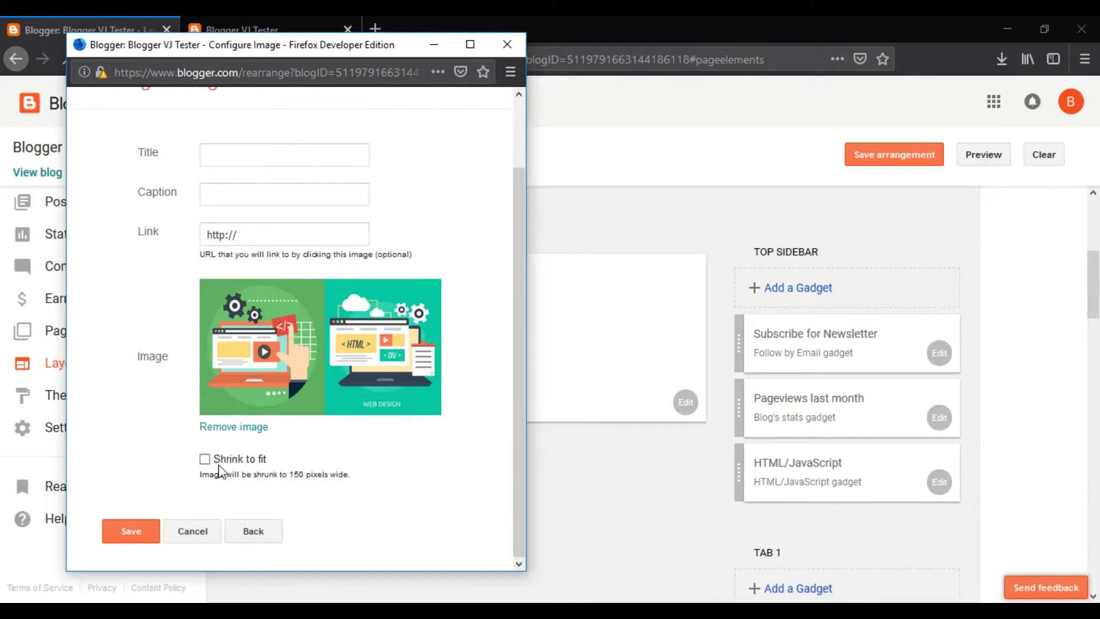
pyautogui.click(213, 459)
pyautogui.click(215, 462)
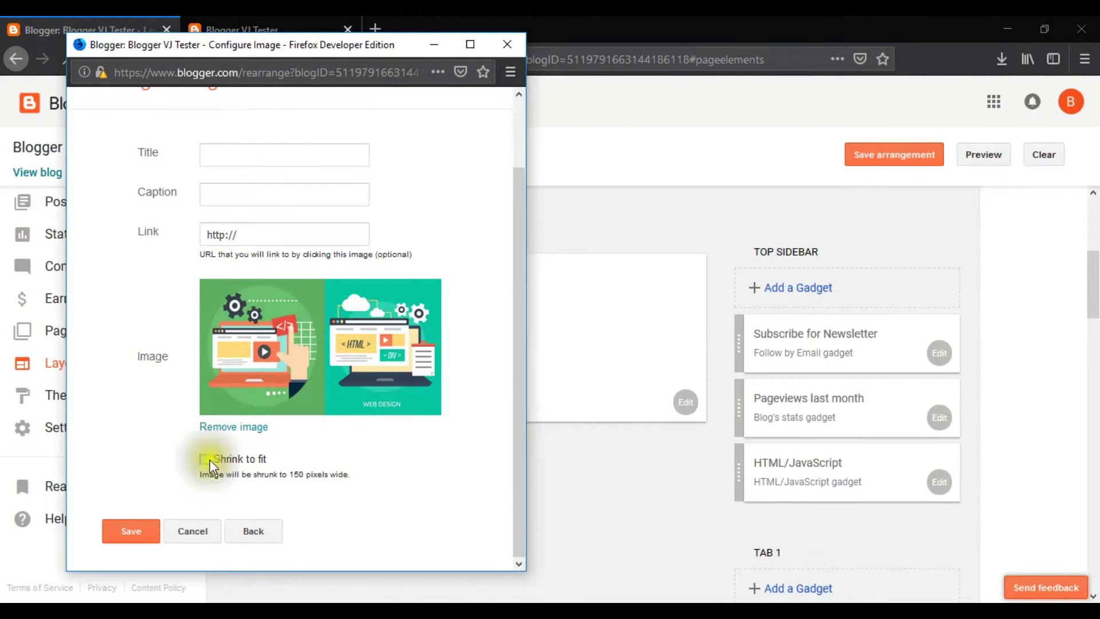
pyautogui.click(129, 530)
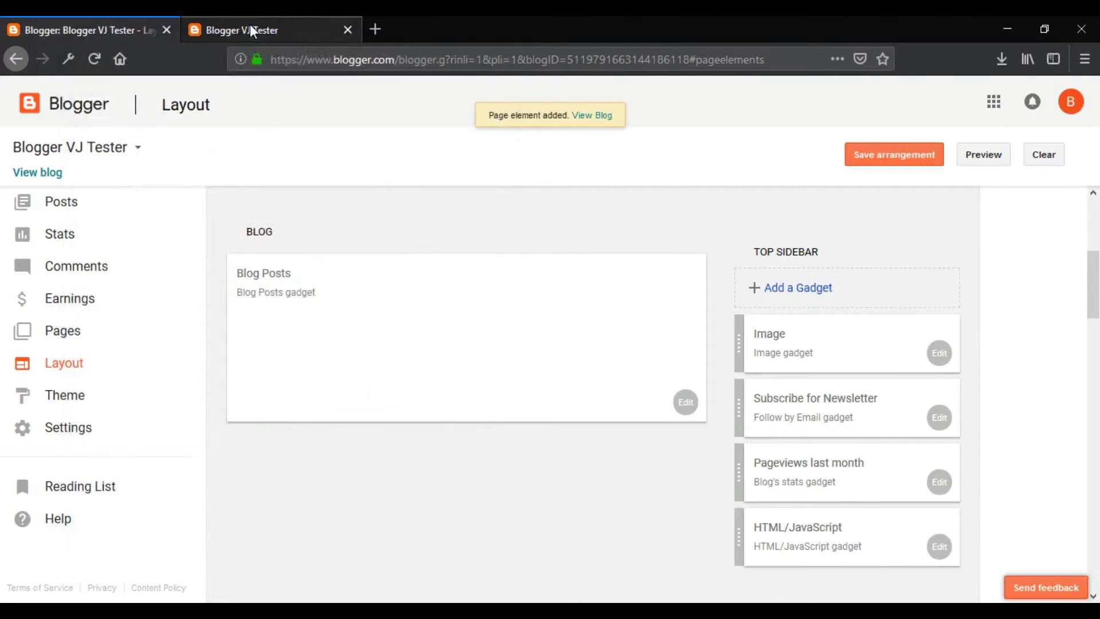
# Reload the live blog, check the shrunken image in its sidebar, and return to the layout
pyautogui.click(250, 24)
pyautogui.click(101, 63)
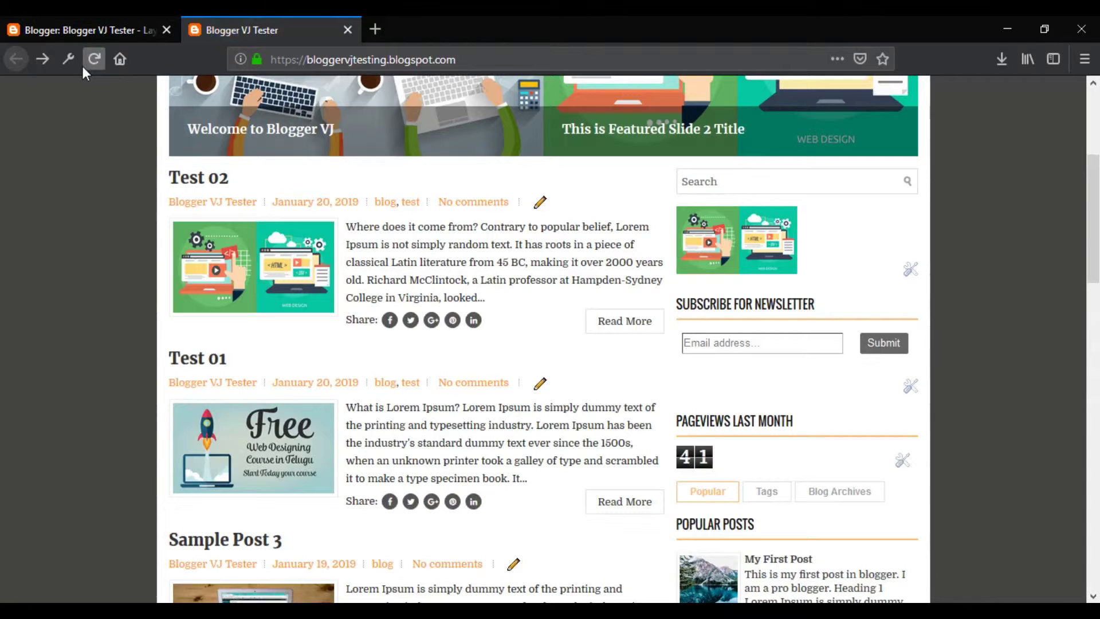
pyautogui.click(91, 30)
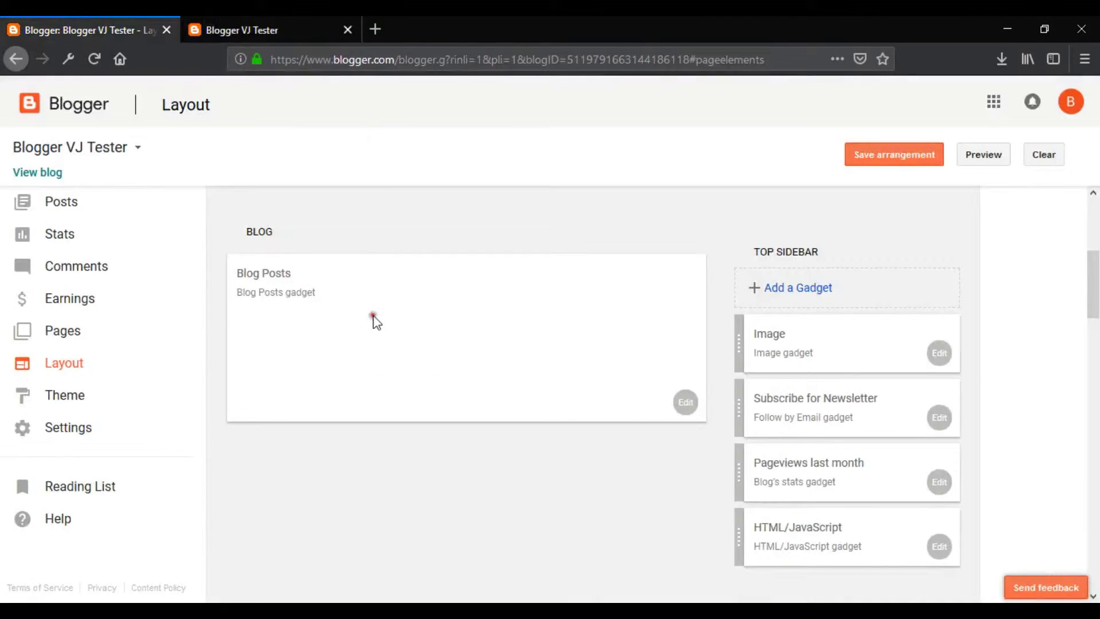
# Reopen the Image gadget in the Top Sidebar, turn off Shrink to fit, and save it
pyautogui.click(940, 353)
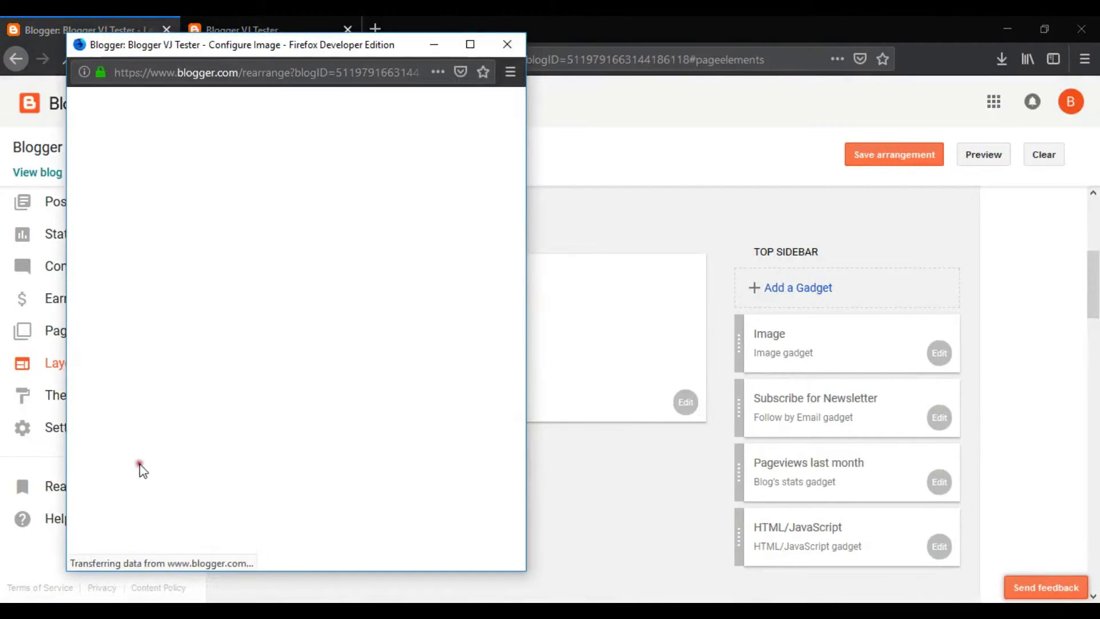
pyautogui.scroll(-2, 317, 462)
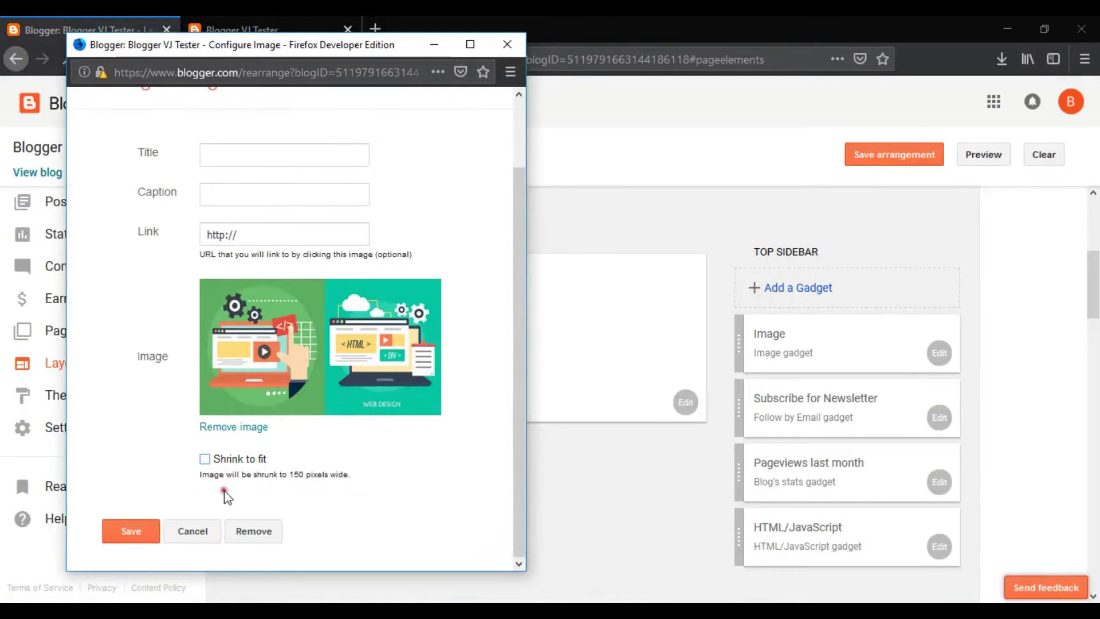
pyautogui.click(142, 533)
# Reload the live blog and check how the sidebar image displays without Shrink to fit
pyautogui.click(224, 32)
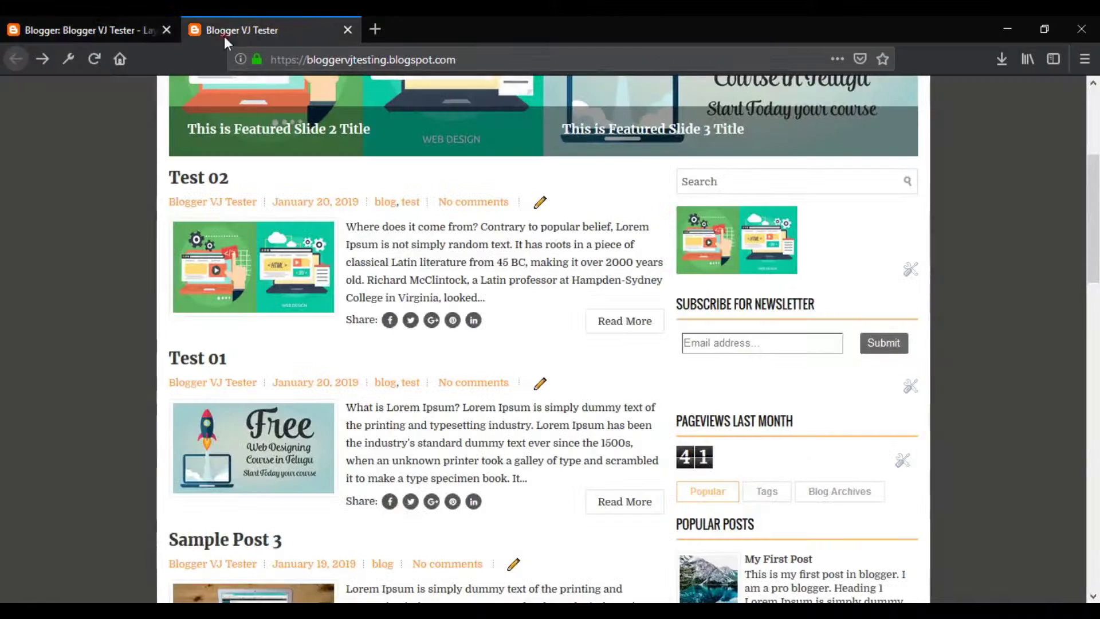
pyautogui.click(91, 59)
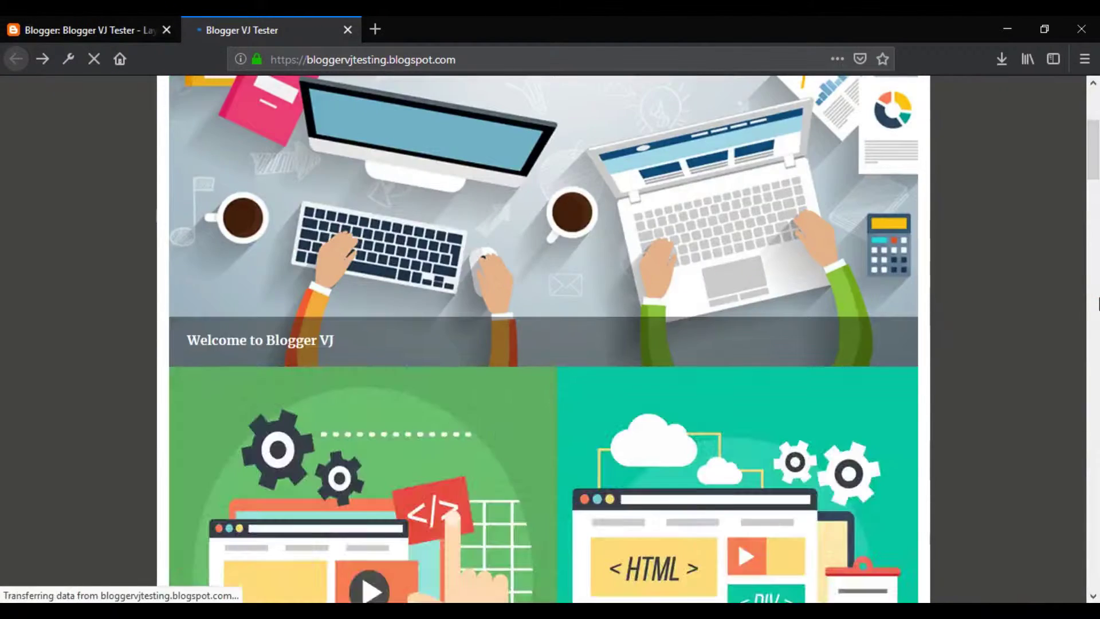
pyautogui.scroll(-10, 1098, 304)
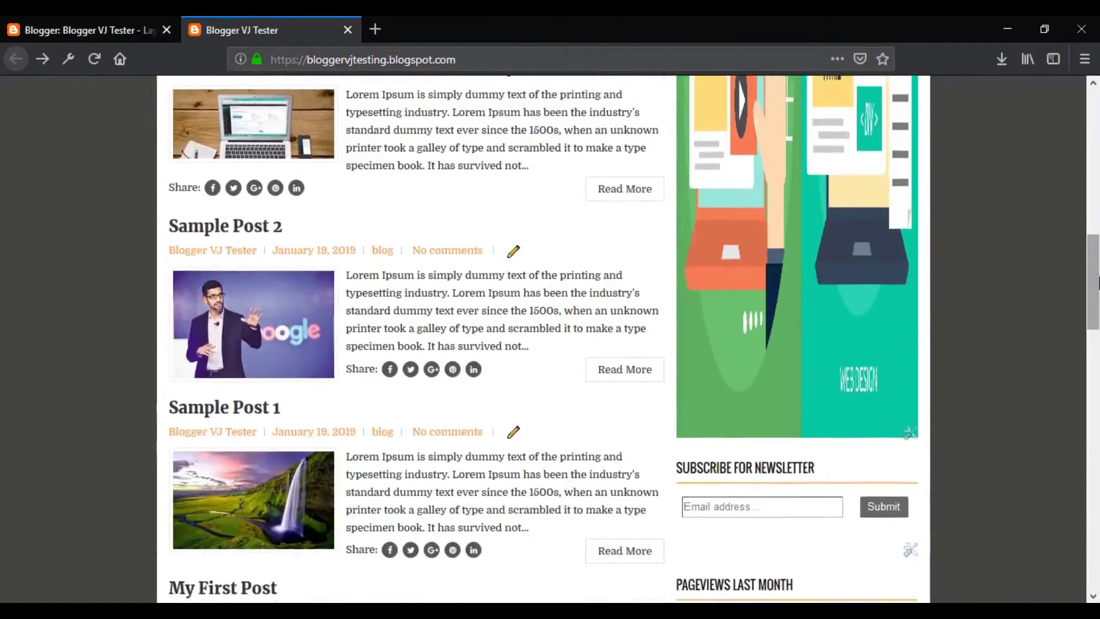
# Return to the blog layout, remove the Image gadget from the Top Sidebar, and save the arrangement
pyautogui.scroll(5, 1099, 283)
pyautogui.scroll(5, 1098, 282)
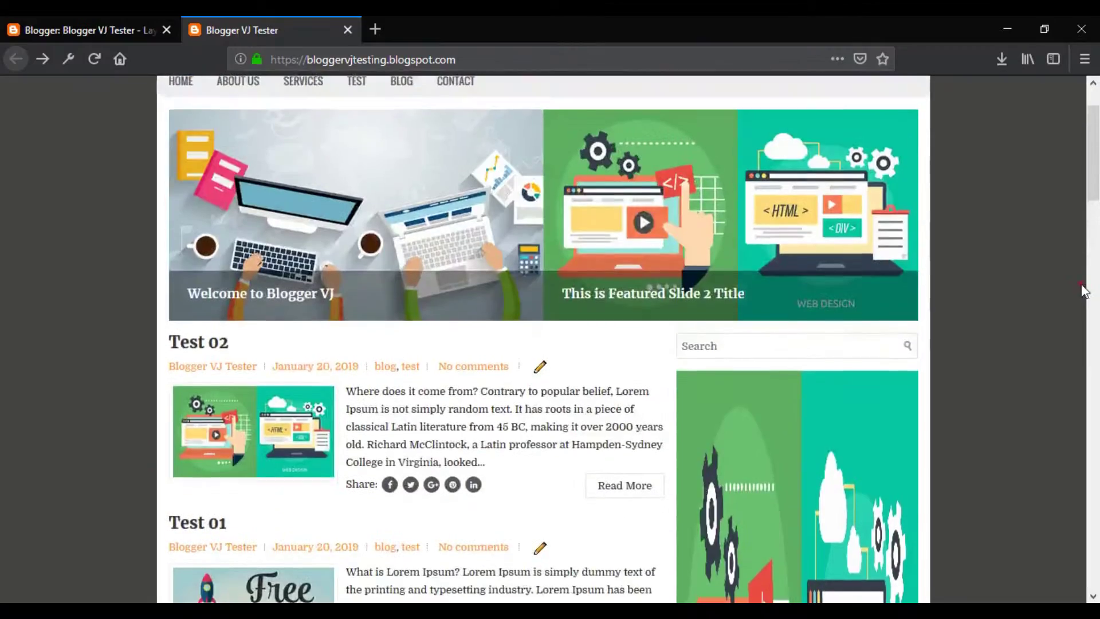
pyautogui.scroll(2, 745, 172)
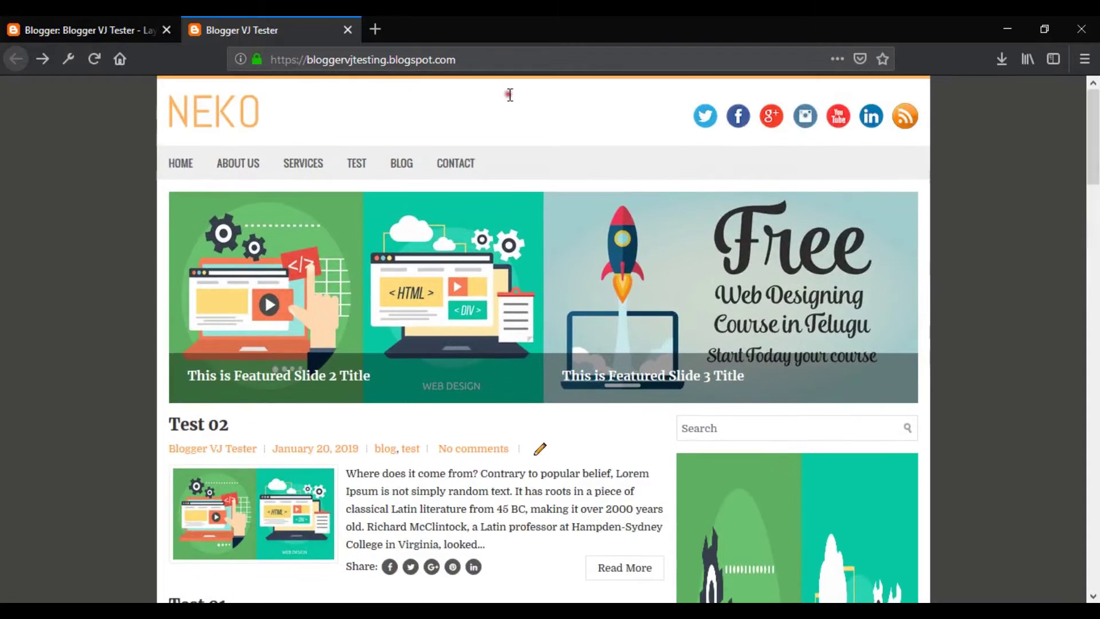
pyautogui.click(115, 28)
pyautogui.click(940, 355)
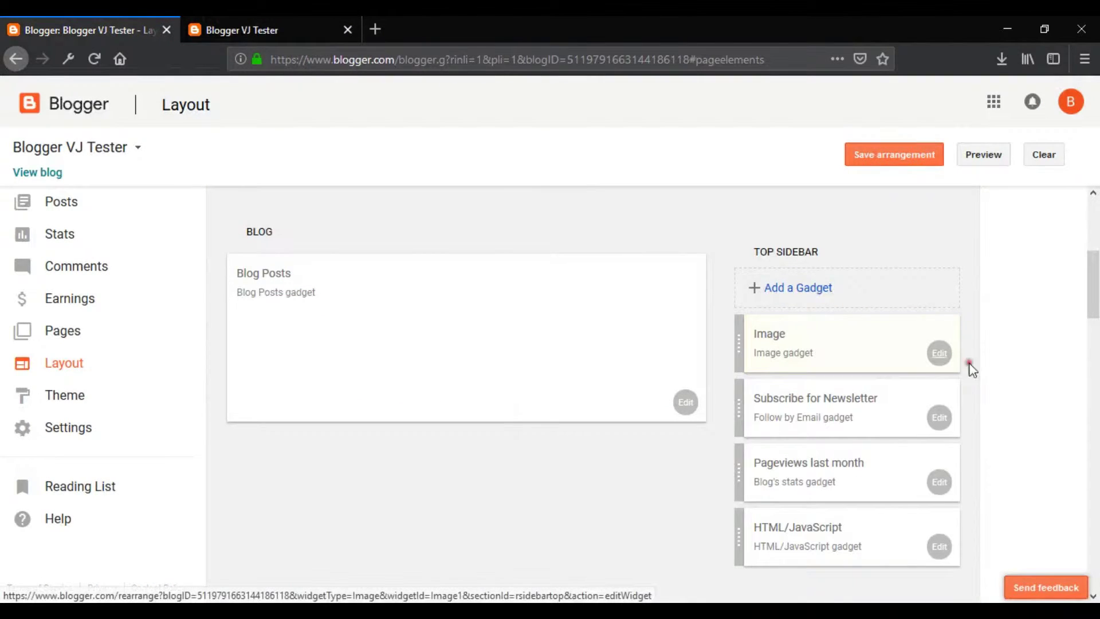
pyautogui.scroll(-2, 296, 417)
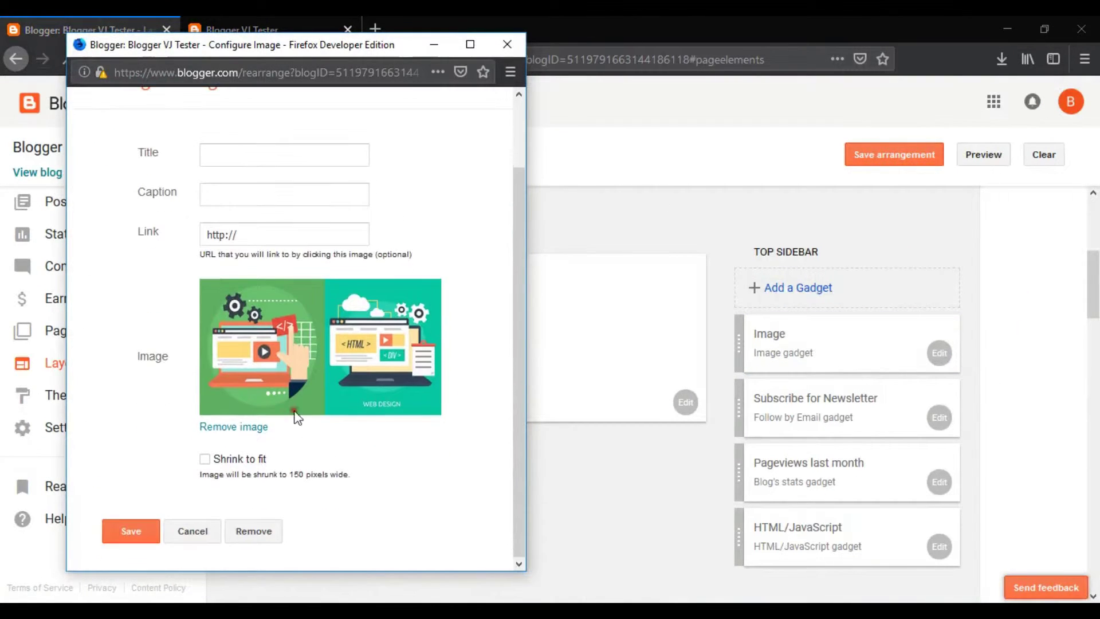
pyautogui.click(254, 531)
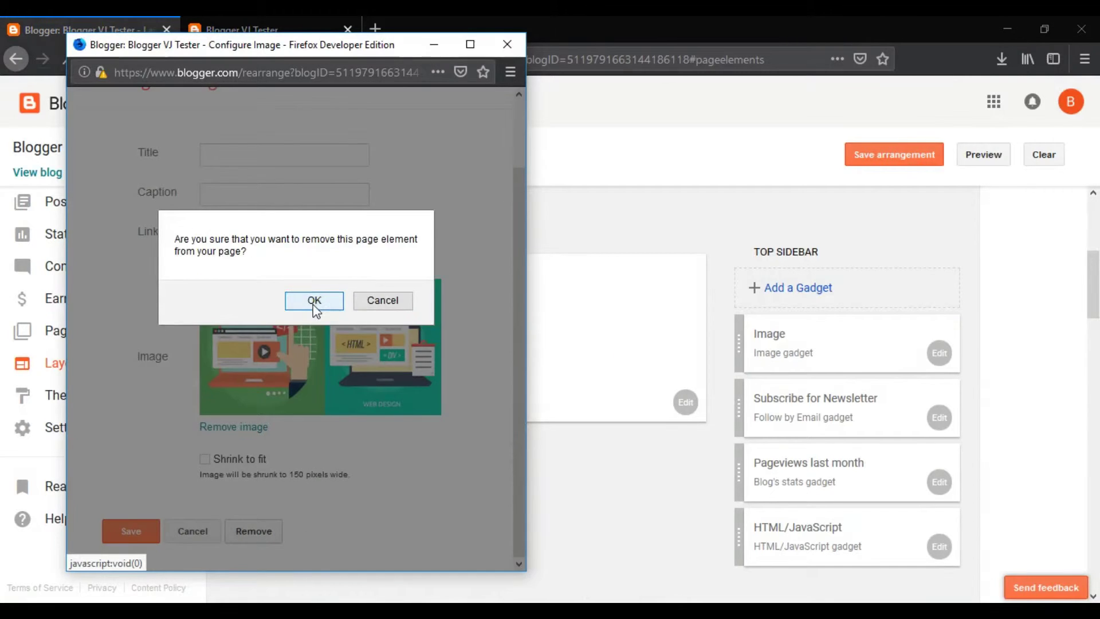
pyautogui.click(314, 299)
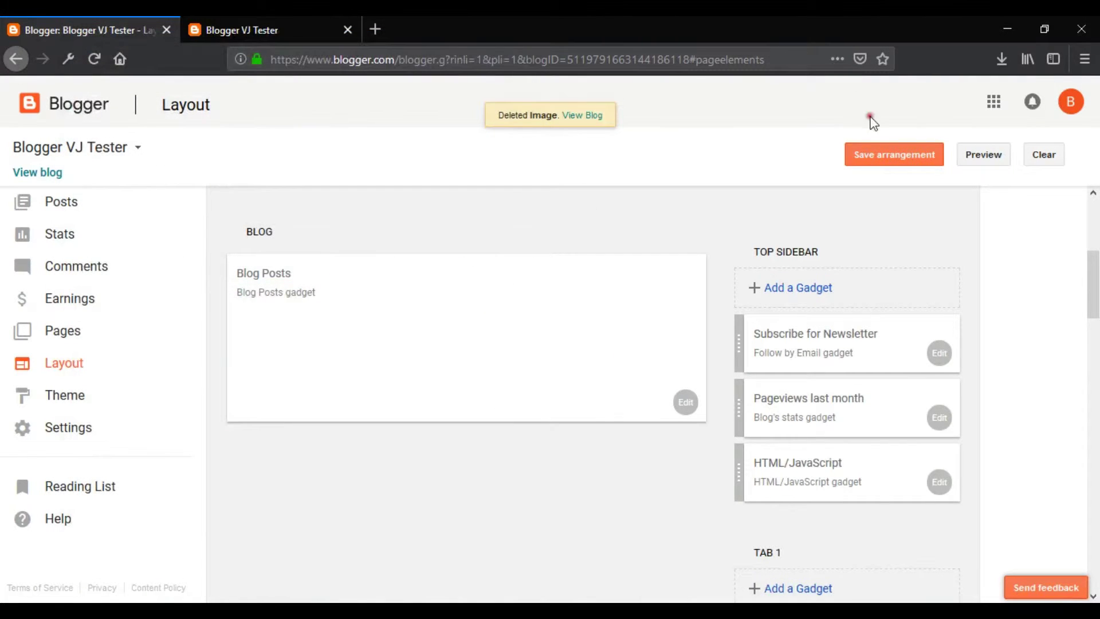
pyautogui.click(895, 156)
# Reload the live blog and check its sidebar after the Image gadget's removal
pyautogui.click(275, 29)
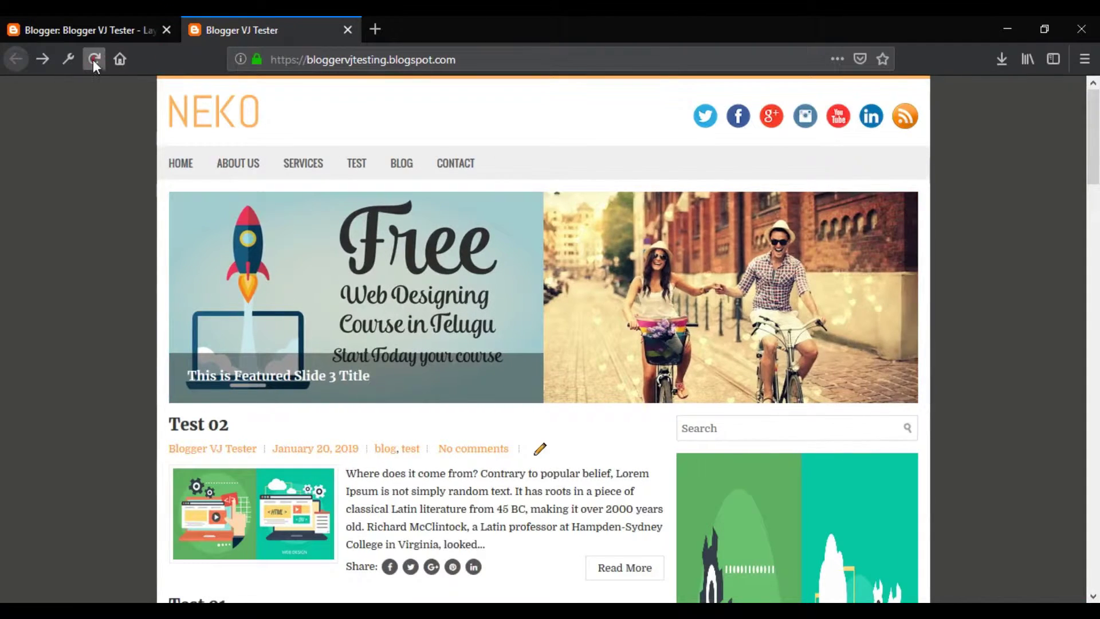
pyautogui.click(94, 59)
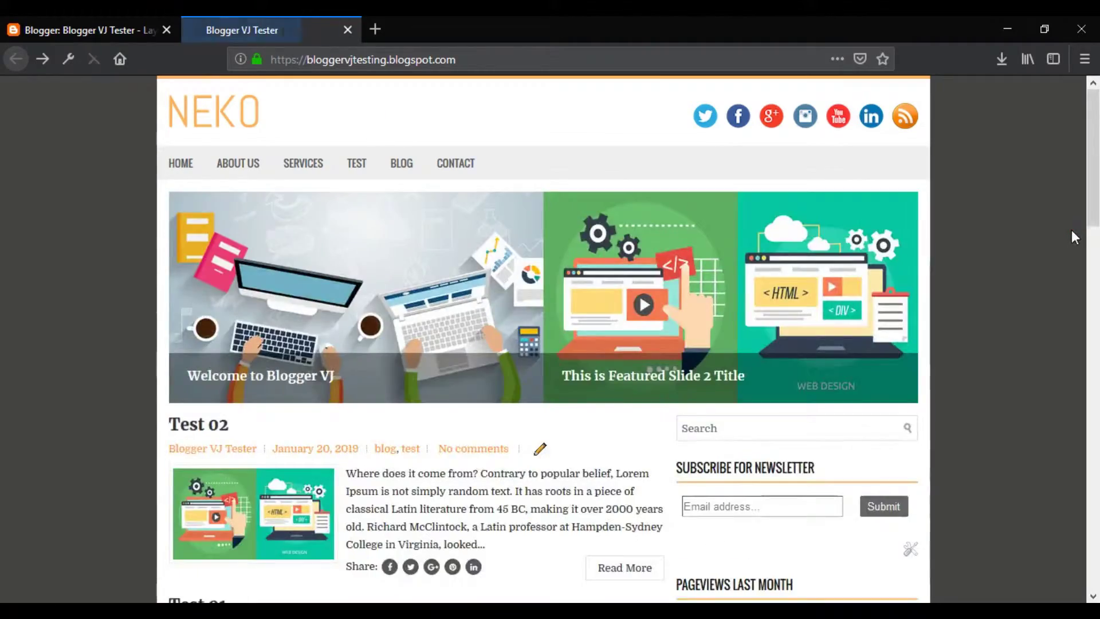
pyautogui.scroll(-8, 1072, 229)
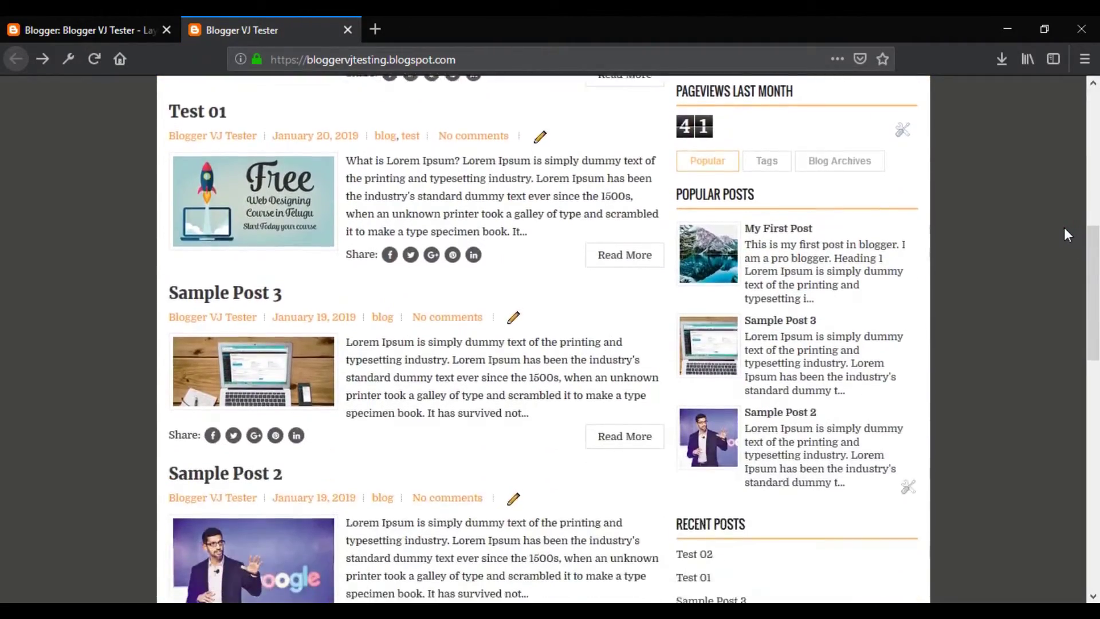
pyautogui.scroll(-6, 1064, 227)
pyautogui.scroll(15, 1064, 225)
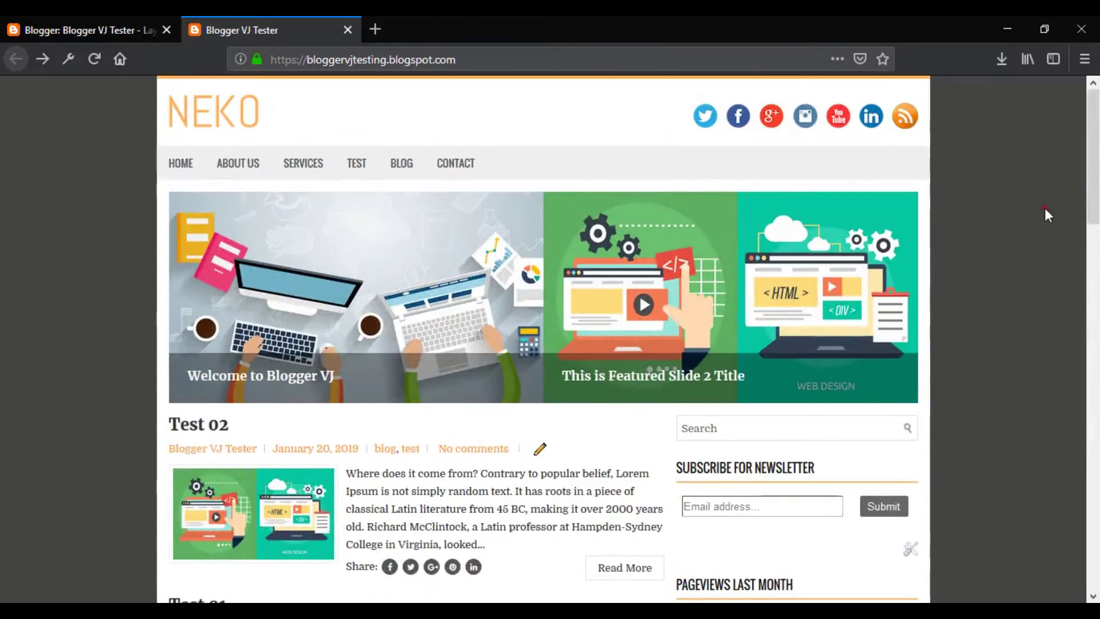